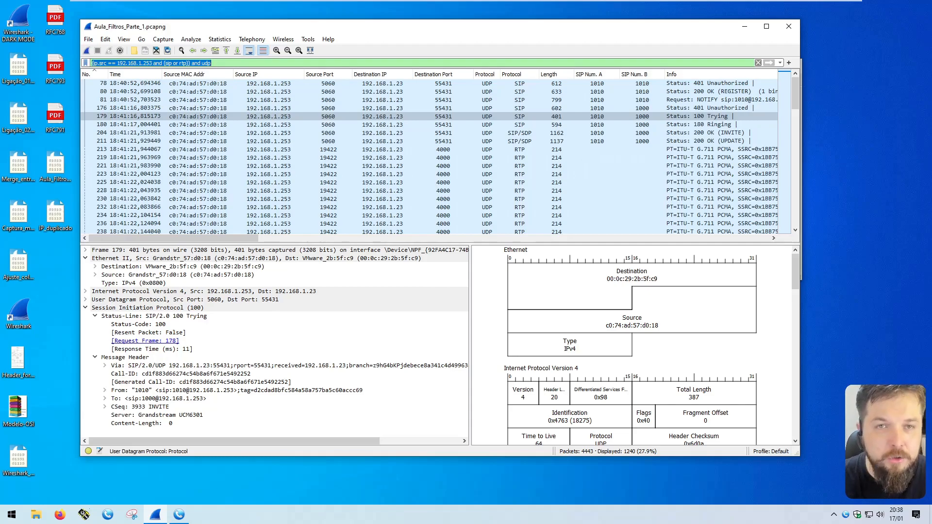
Step: Filter on ip.src == 192.168.1.253 and inspect the 401 Unauthorized, a TCP and an ICMP packet
type("ip.src")
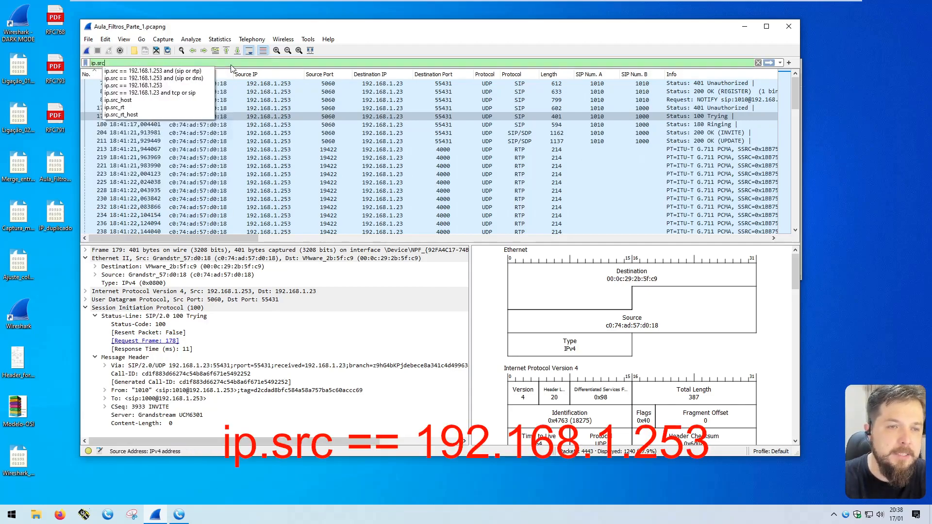
type(" == 192.168.1.253")
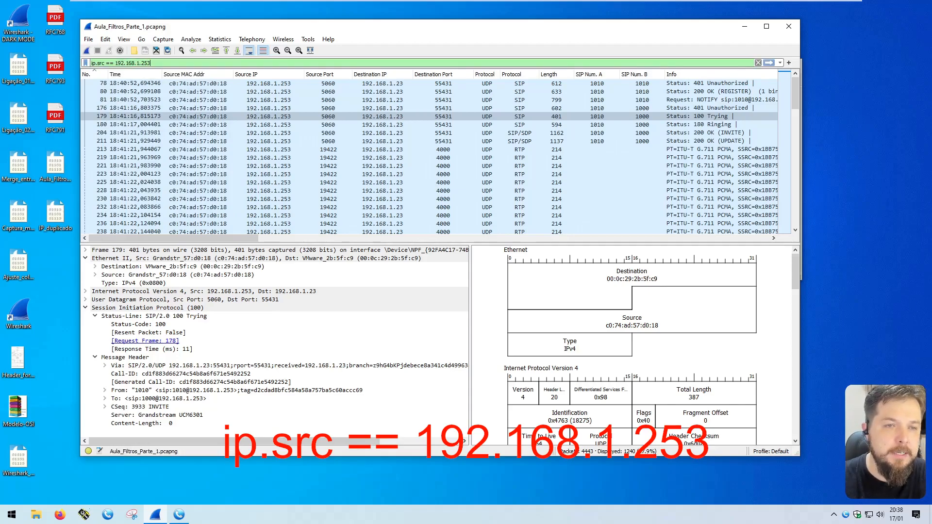
key("Return")
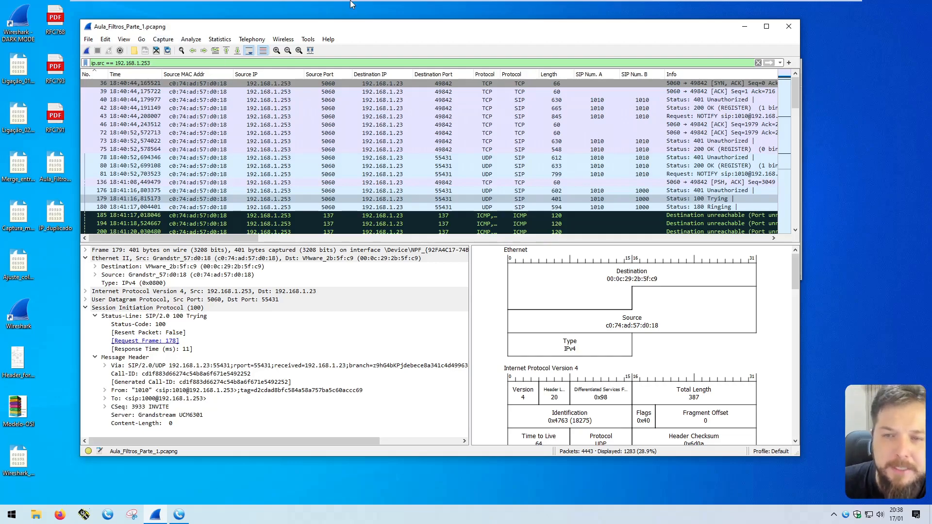
left_click(487, 100)
left_click(490, 128)
scroll(490, 129, "down", 5)
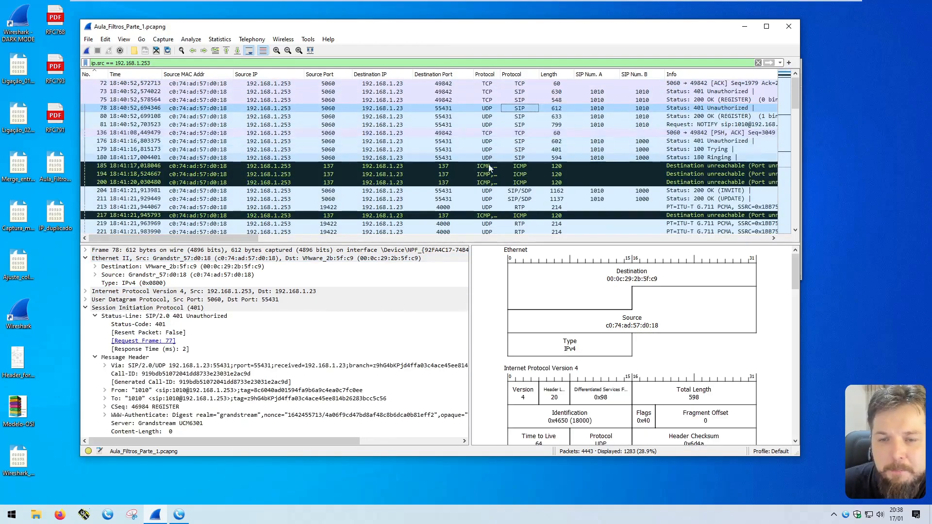
left_click(488, 168)
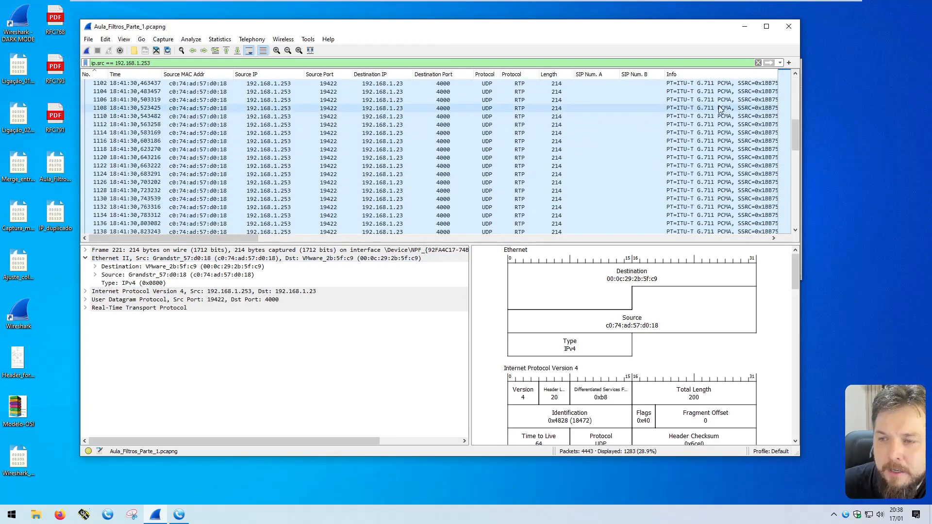
left_click_drag(797, 127, 701, 71)
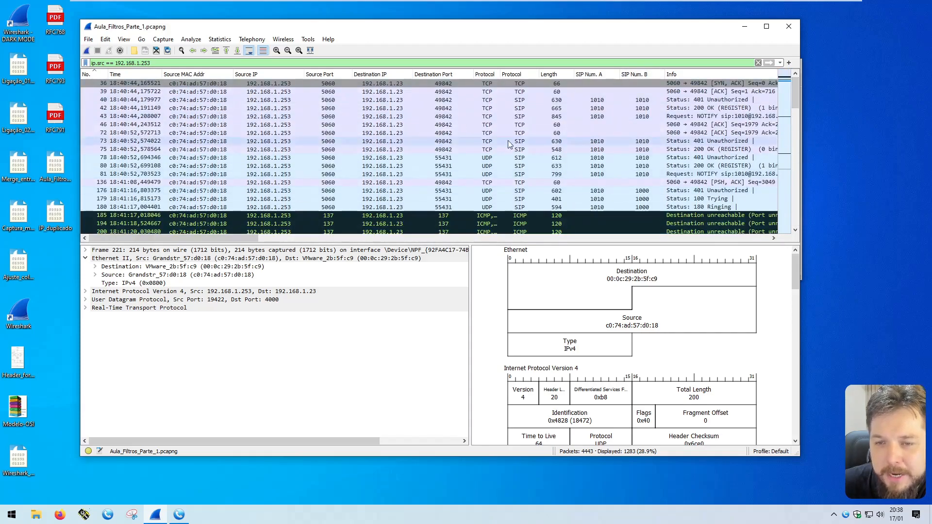
scroll(485, 167, "down", 7)
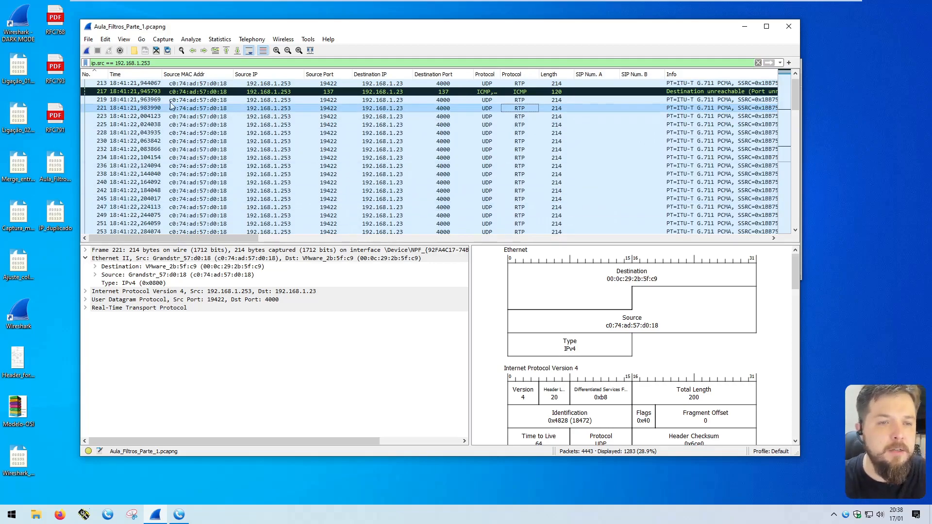
Step: Extend the filter with 'and !rtp' and inspect SIP 200 OK packet 42
left_click(178, 63)
type("and !")
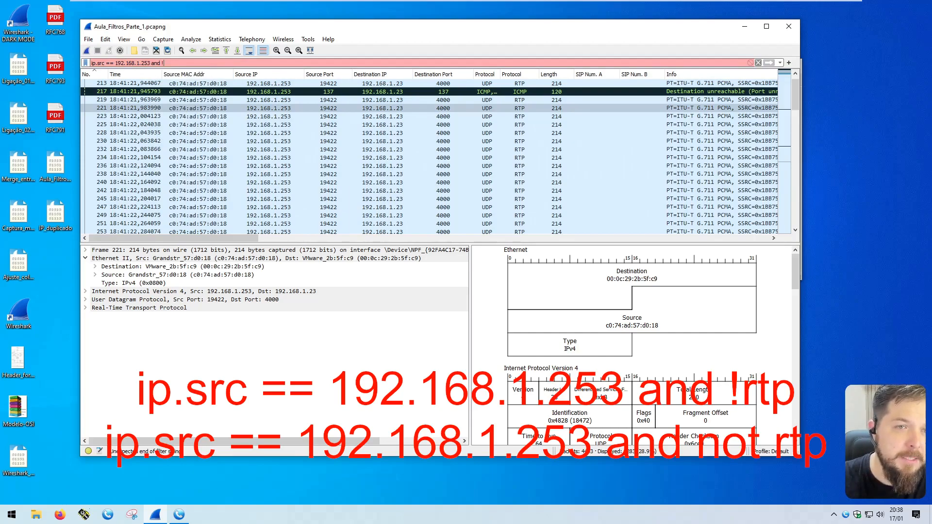
type("rtp")
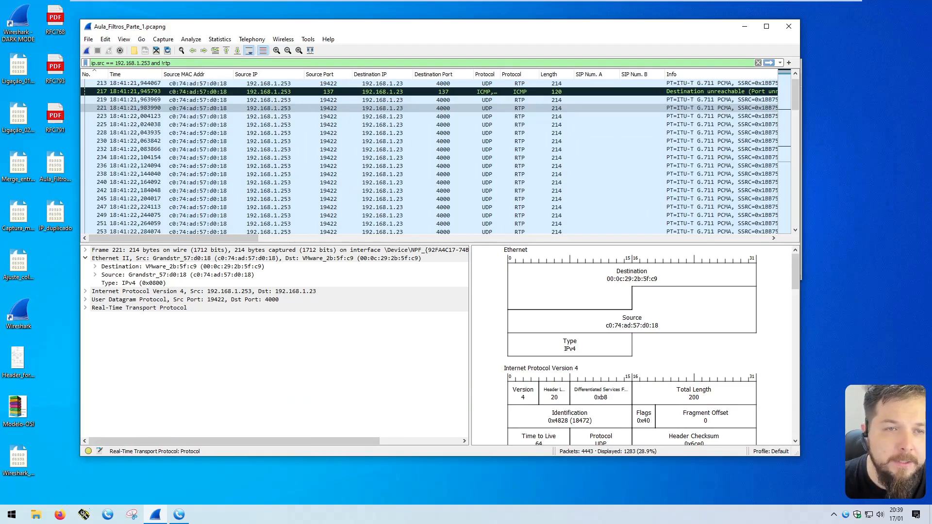
key("Return")
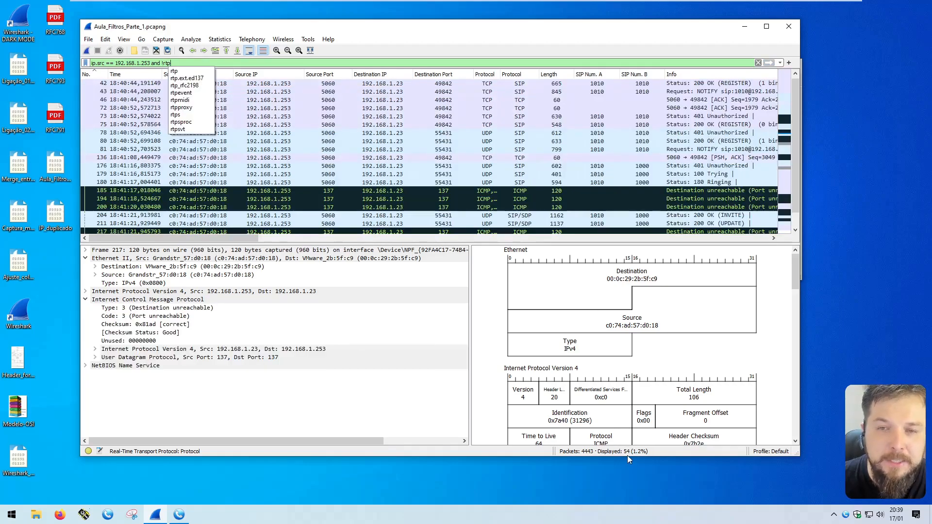
left_click(516, 85)
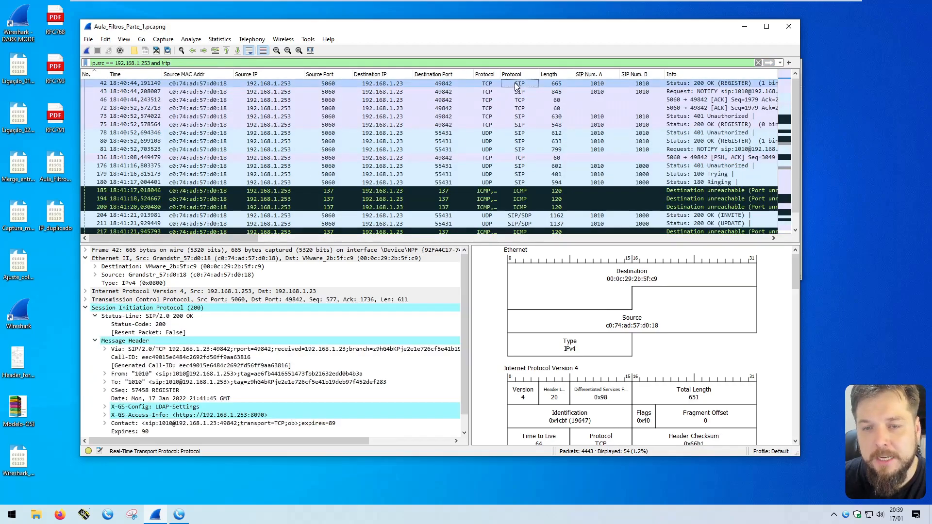
Step: Inspect TCP packet 136, an ICMP packet and SIP INVITE packet 1820
left_click(487, 158)
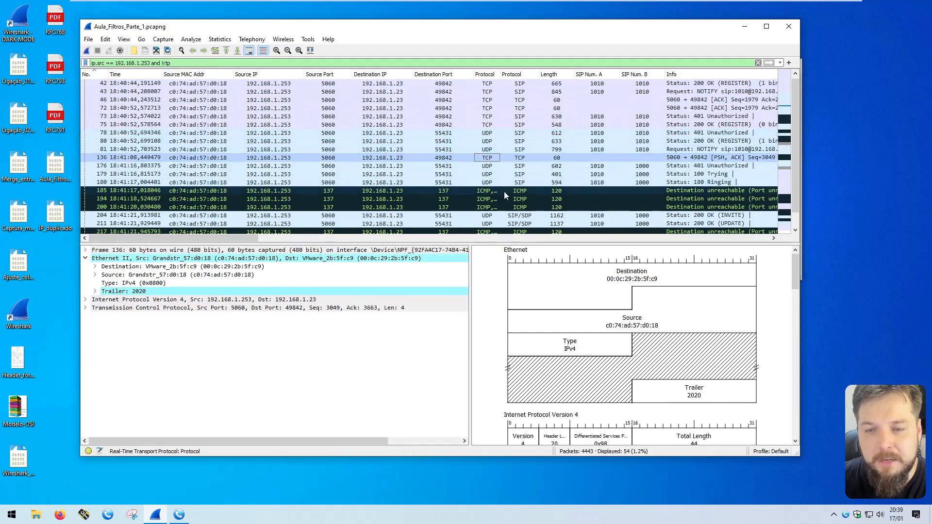
left_click(517, 192)
scroll(519, 192, "down", 10)
left_click(526, 158)
scroll(531, 161, "down", 2)
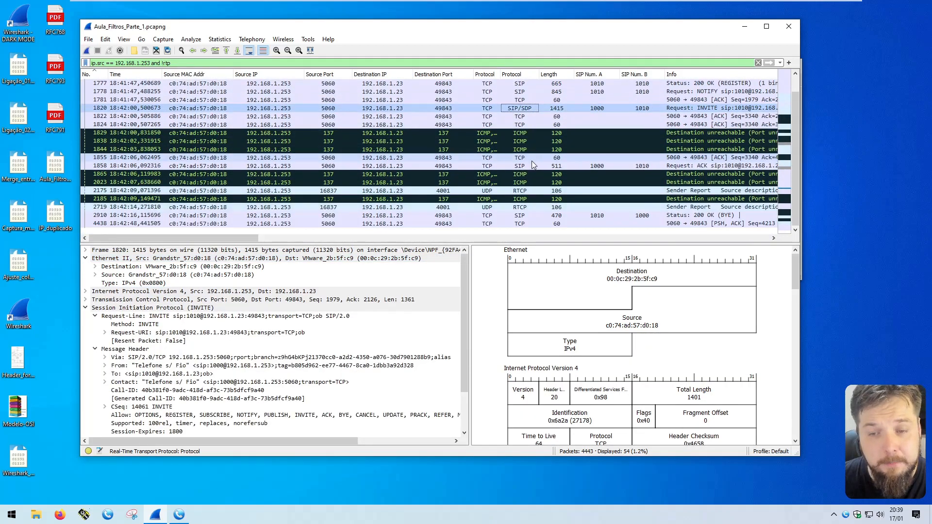
Step: Inspect RTCP packets 2719 and 2175 and ICMP packets 2185, 1829 and 2023
left_click(525, 208)
left_click(522, 191)
left_click(523, 208)
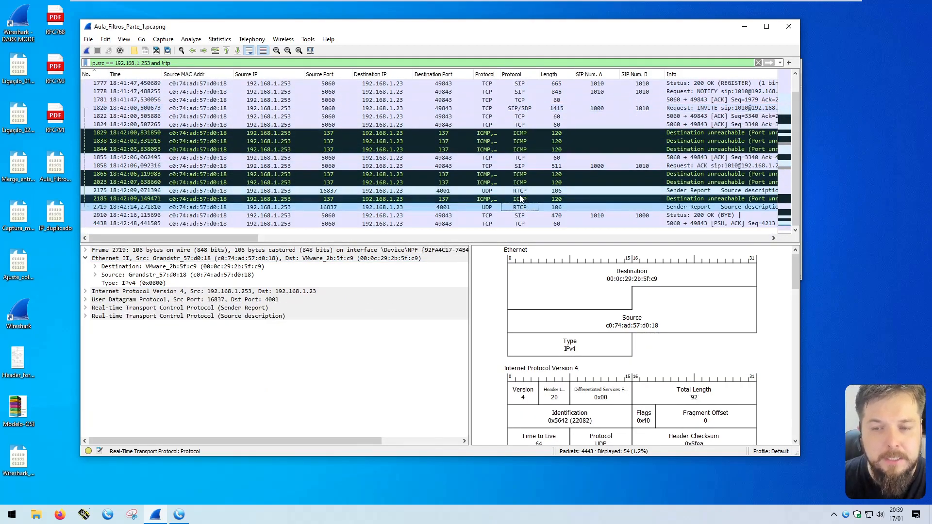
left_click(520, 199)
left_click(520, 133)
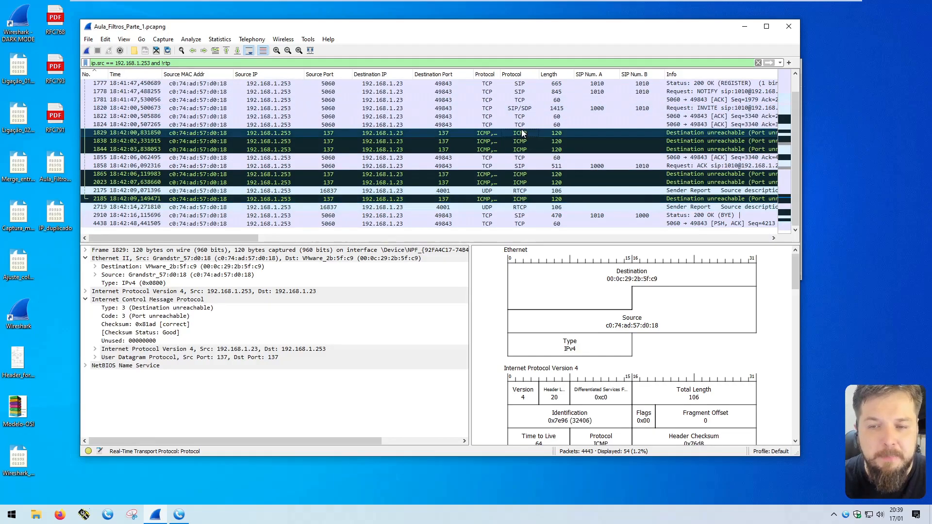
left_click(519, 183)
Step: Append 'and !icmp and !rtcp' to the display filter and apply it
left_click(230, 63)
type("an")
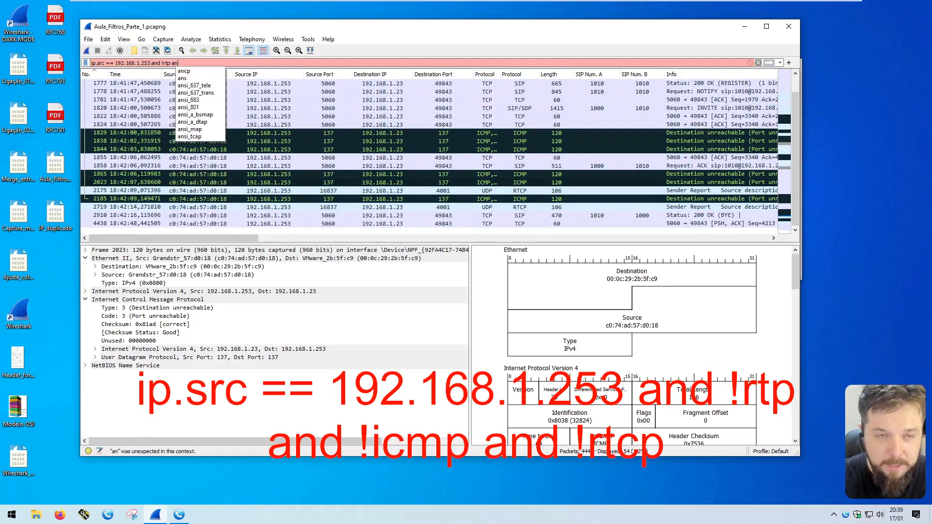
type("d !icmp and !rtcp")
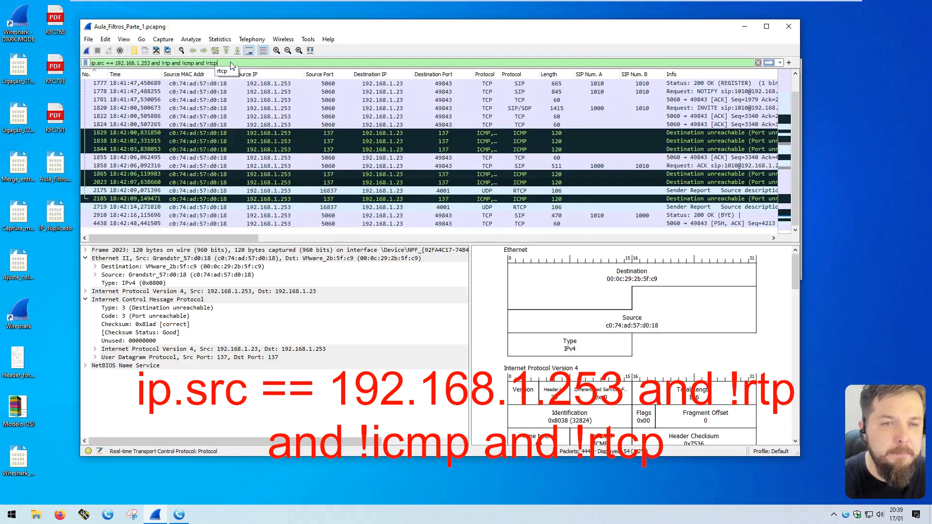
key("Return")
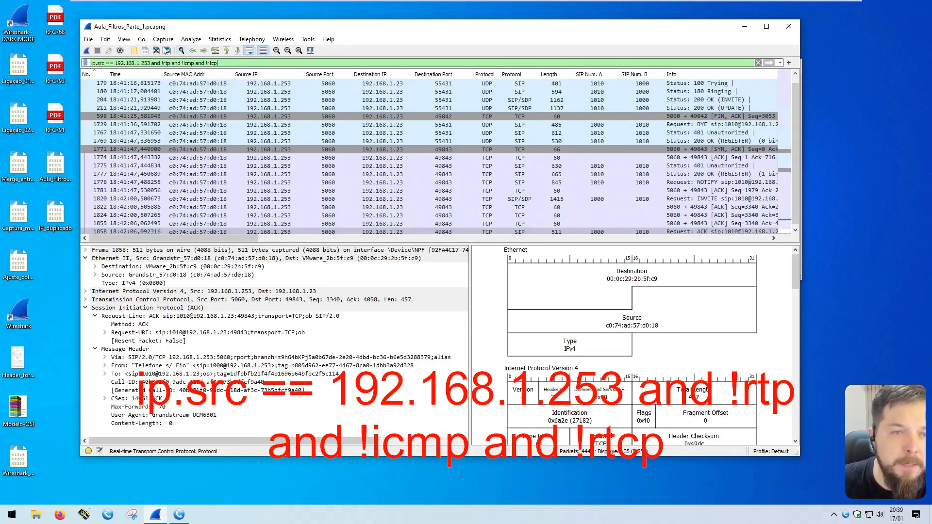
Step: Highlight the ip.src, rtp, icmp and rtcp terms of the filter in turn
left_click_drag(152, 63, 91, 63)
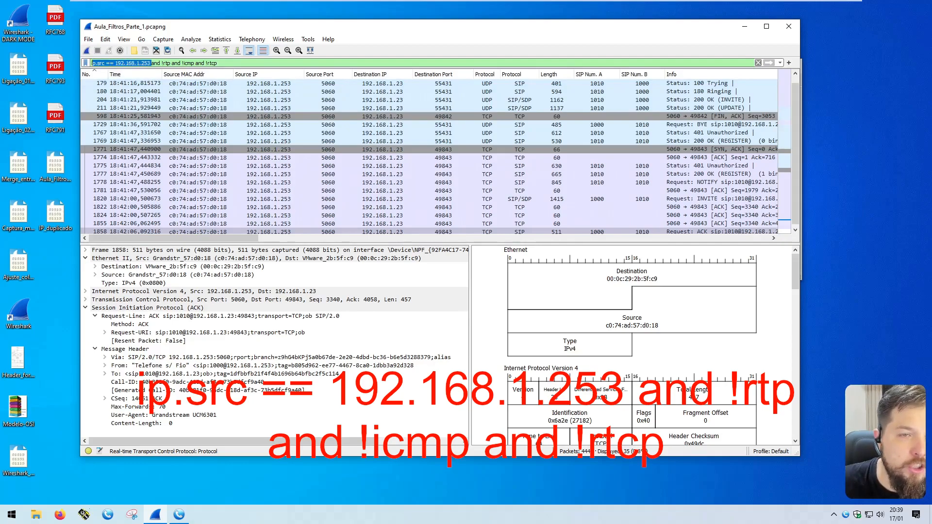
double_click(167, 63)
double_click(189, 63)
double_click(212, 63)
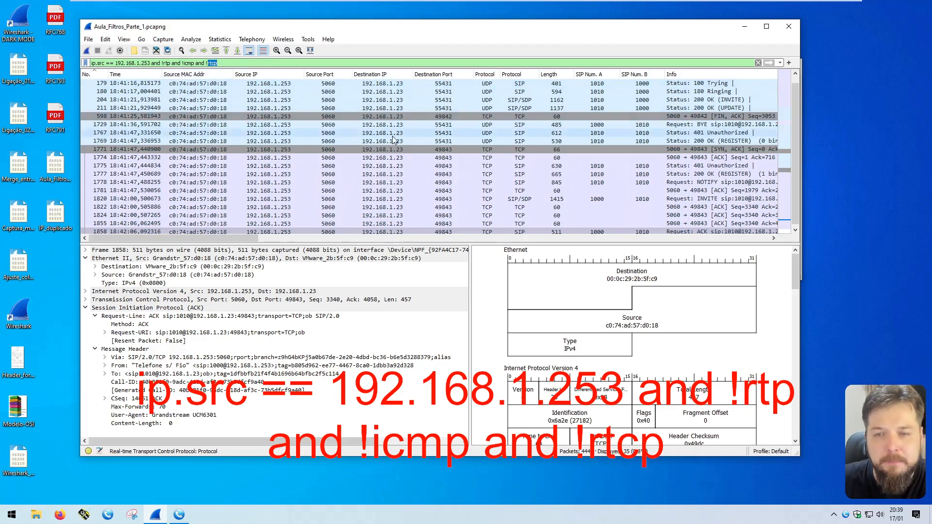
Step: Inspect SIP packet 179, INVITE packet 1820 and the 180 Ringing packet
left_click(519, 83)
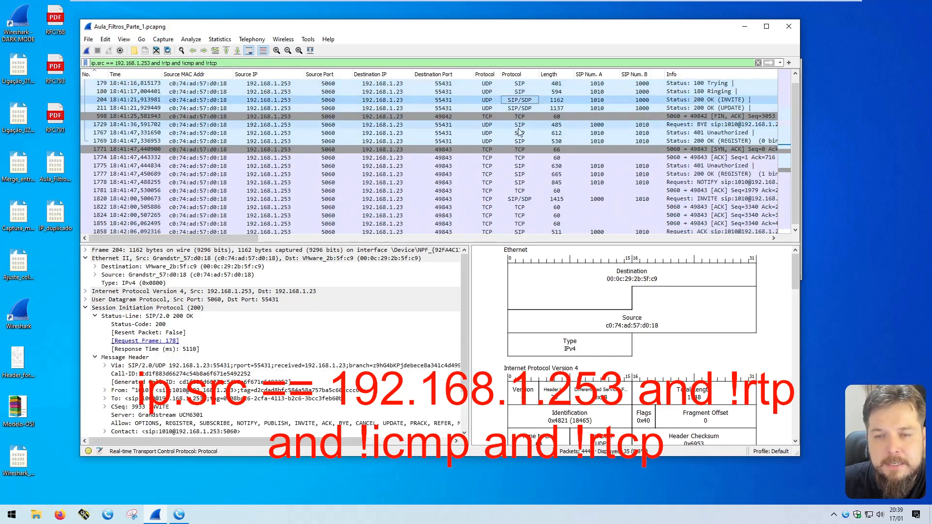
left_click(525, 199)
scroll(525, 201, "down", 3)
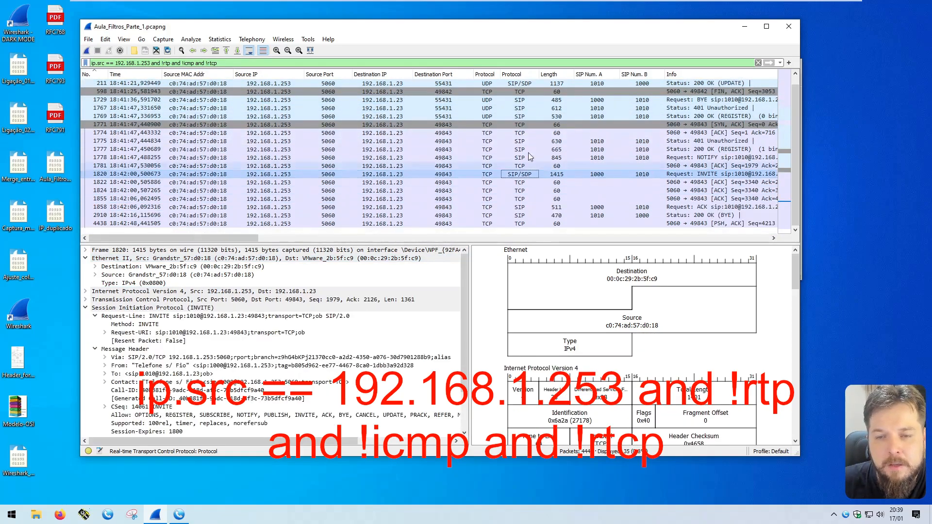
scroll(538, 180, "up", 4)
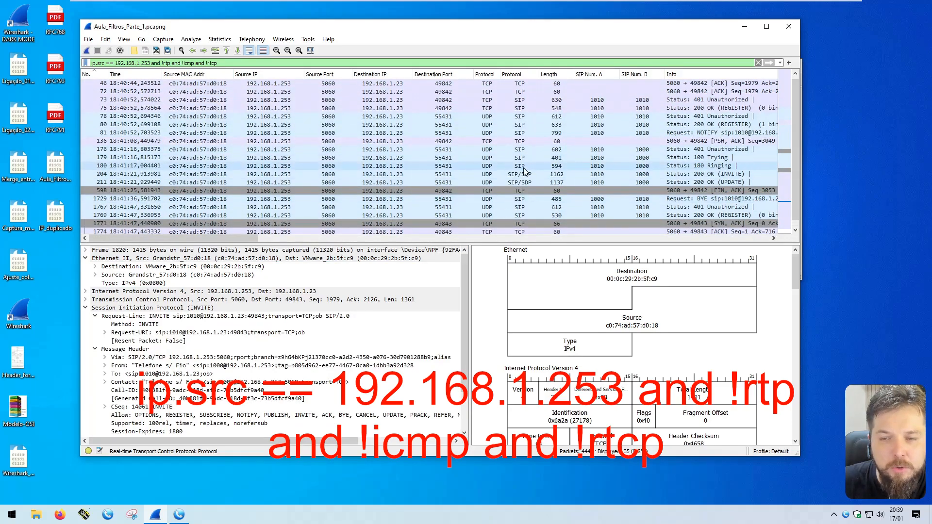
left_click(531, 166)
Step: Add 'and !sdp' to the filter, correcting the 'sdf' typo, and apply it
type("and !sdf")
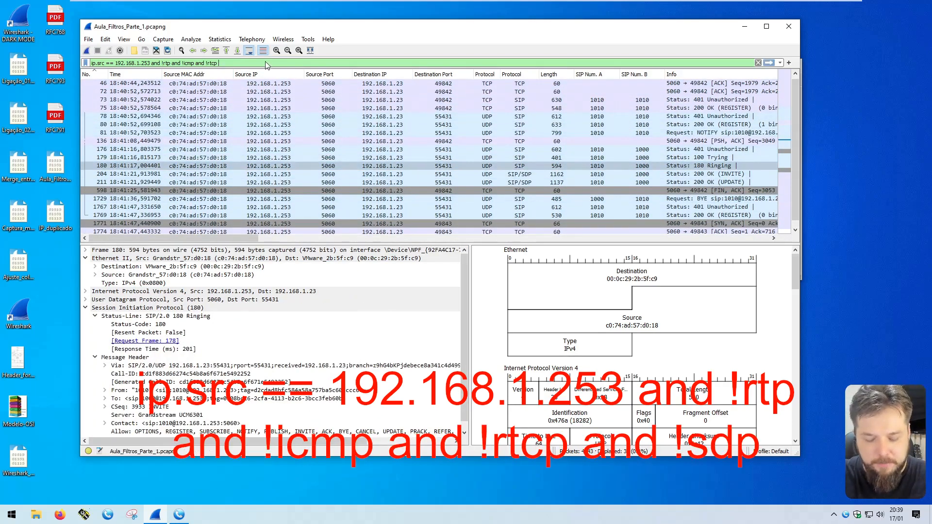
key("BackSpace")
type("p")
key("Return")
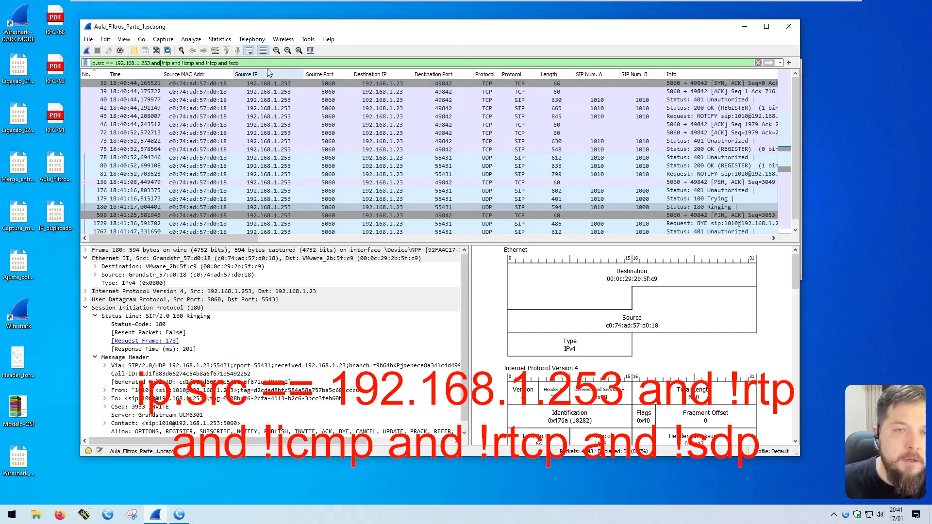
Step: Step through the filter, marking the rtp, icmp, rtcp and sdp terms one by one
left_click(160, 63)
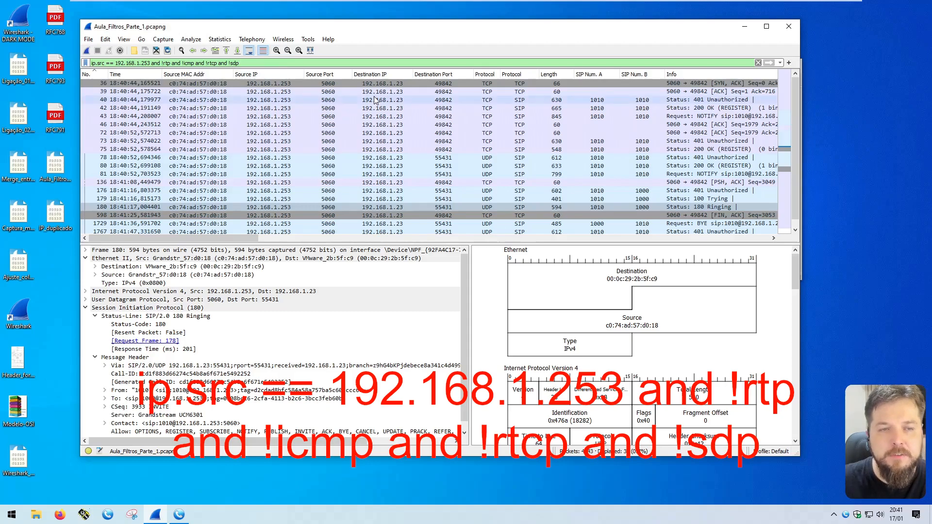
key("ctrl+shift+Right")
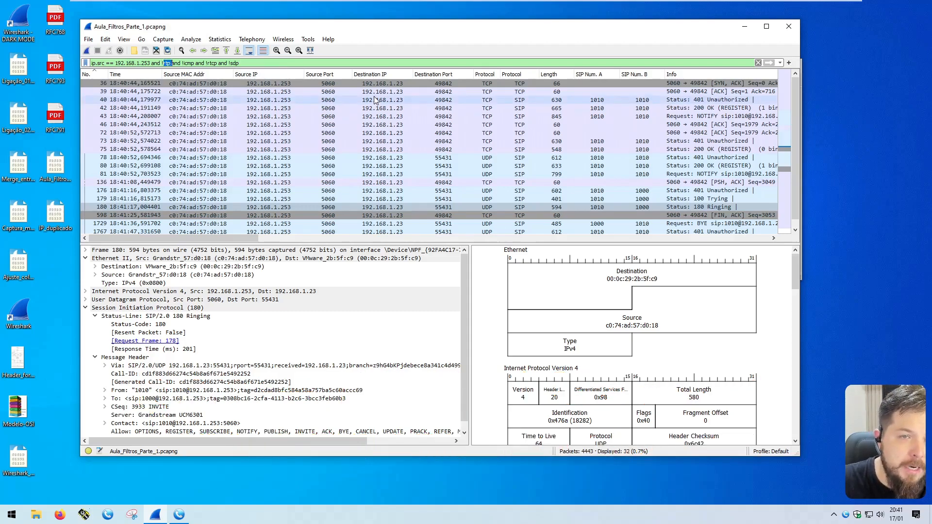
key("ctrl+Right")
key("ctrl+Right")
key("ctrl+shift+Right")
key("ctrl+Right")
key("ctrl+Right")
key("ctrl+shift+Right")
key("ctrl+Right")
key("ctrl+Right")
key("ctrl+shift+Right")
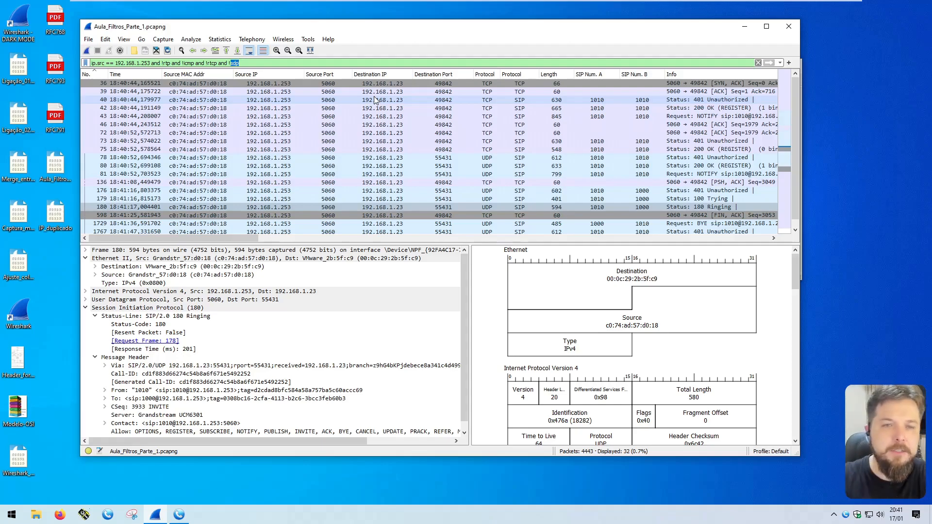
key("Left")
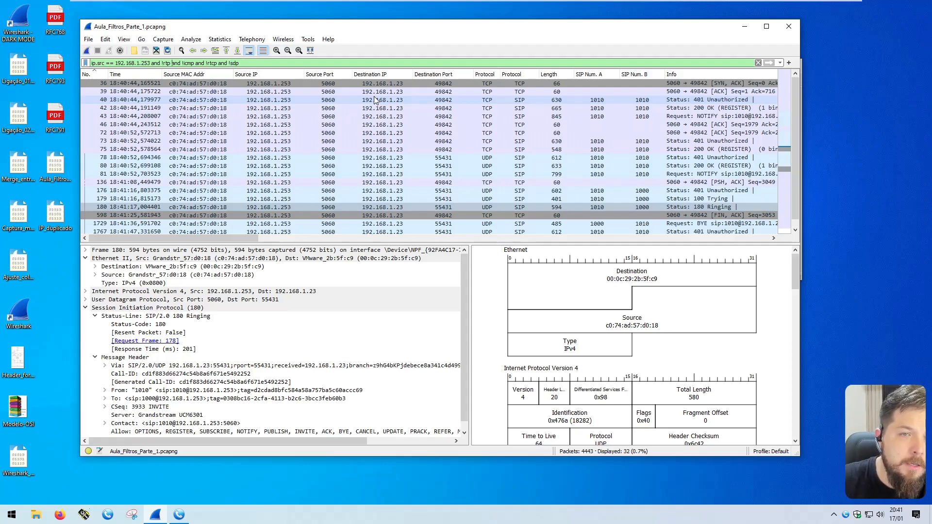
Step: Rewrite the exclusions as !(rtp or icmp or rtcp or sdp), deleting the old negated terms
type("(")
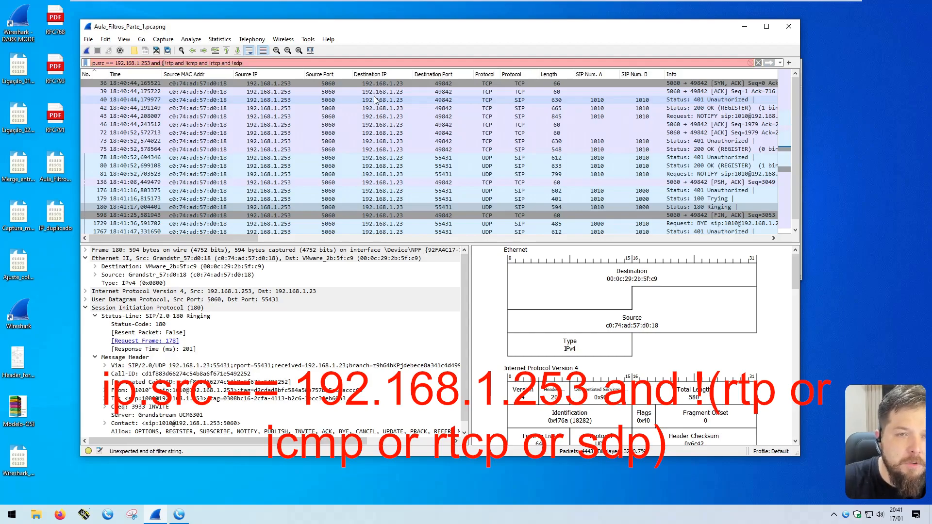
type("rtp or ")
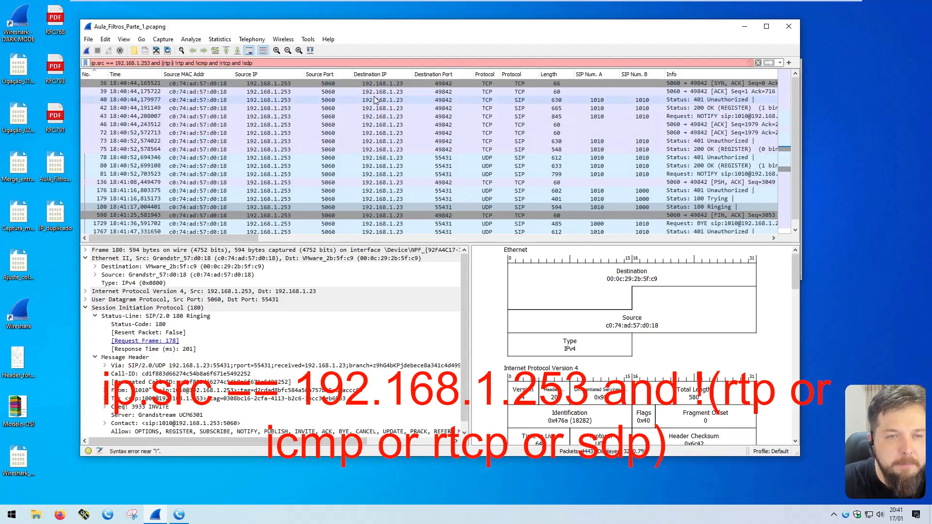
type("icmp or t")
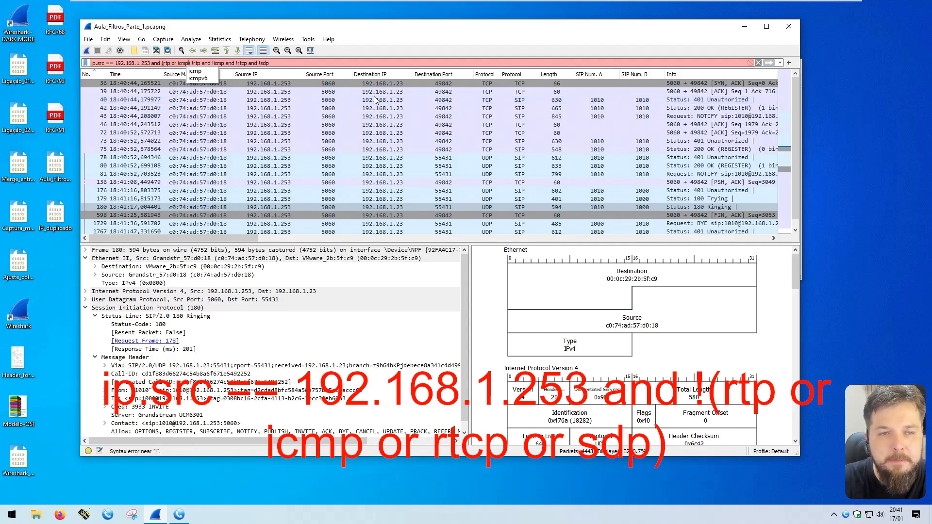
key("BackSpace")
type("rtcp")
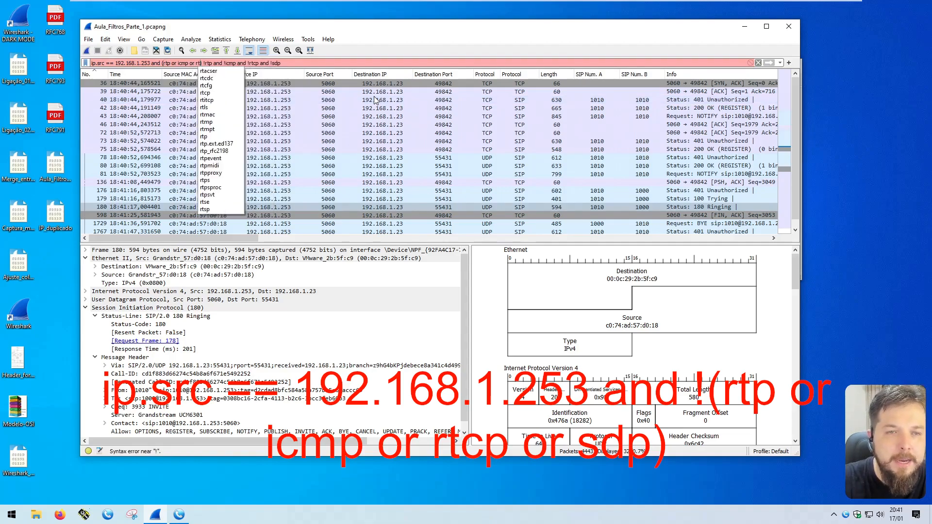
type(" or sdp")
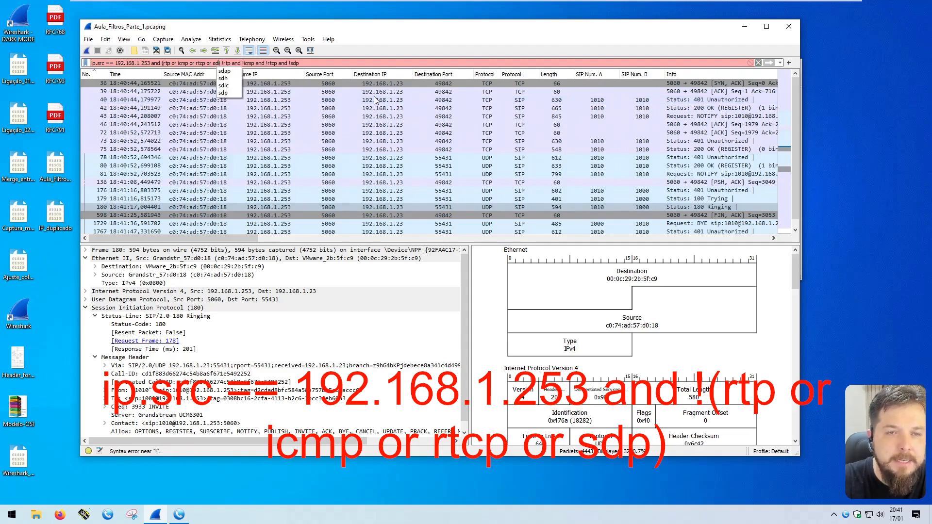
key("Right")
key("Right")
key("shift+End")
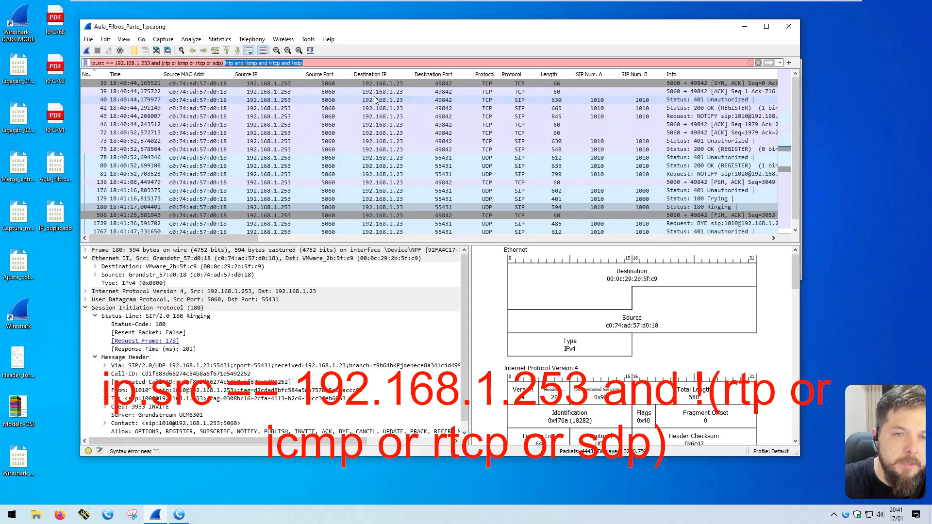
key("Delete")
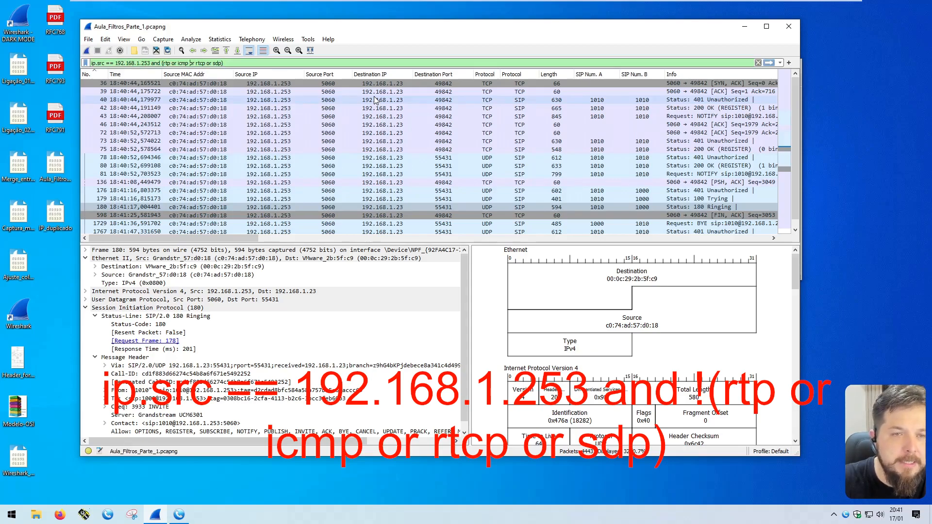
type("!")
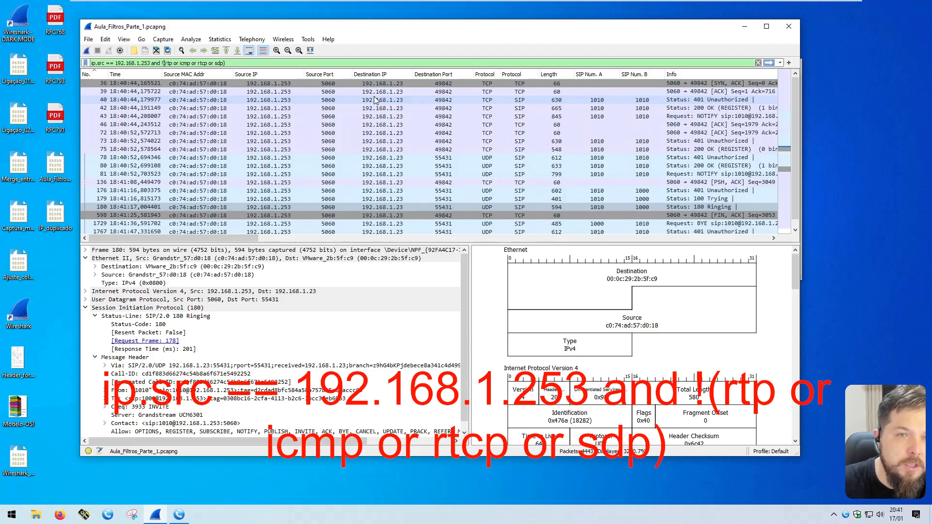
key("Right")
key("Right")
key("Right")
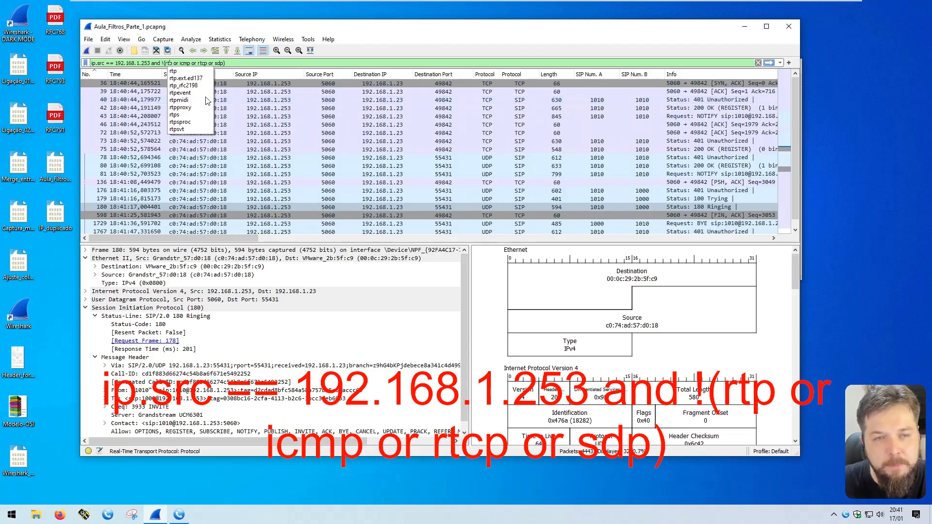
left_click(252, 64)
Step: Highlight the rtp, or, rtcp and sdp parts of the grouped list
double_click(169, 63)
double_click(176, 63)
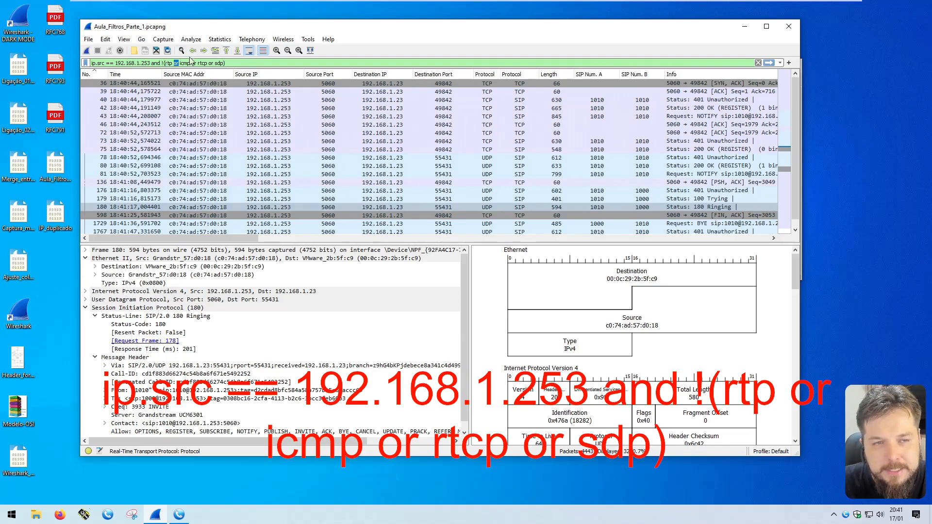
double_click(203, 63)
double_click(219, 63)
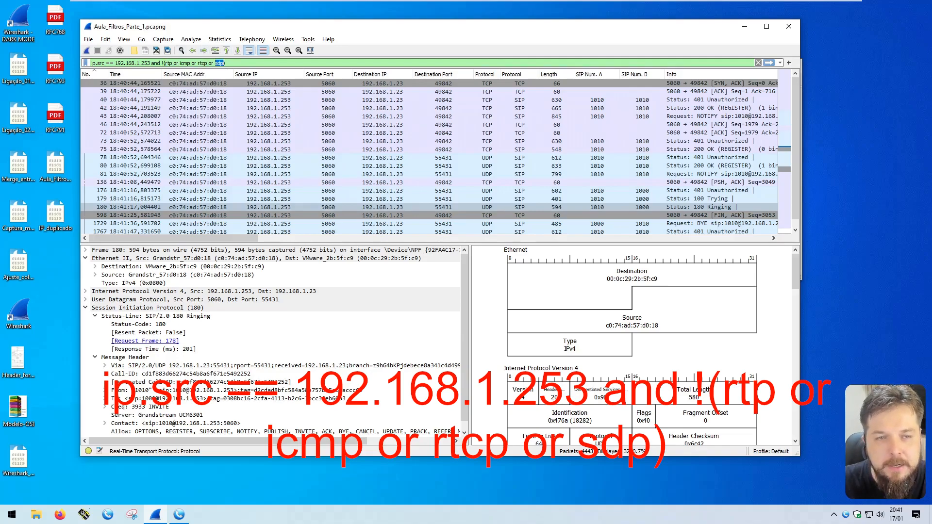
double_click(220, 63)
mouse_move(214, 63)
left_mouse_down()
mouse_move(165, 63)
mouse_move(225, 63)
left_mouse_up()
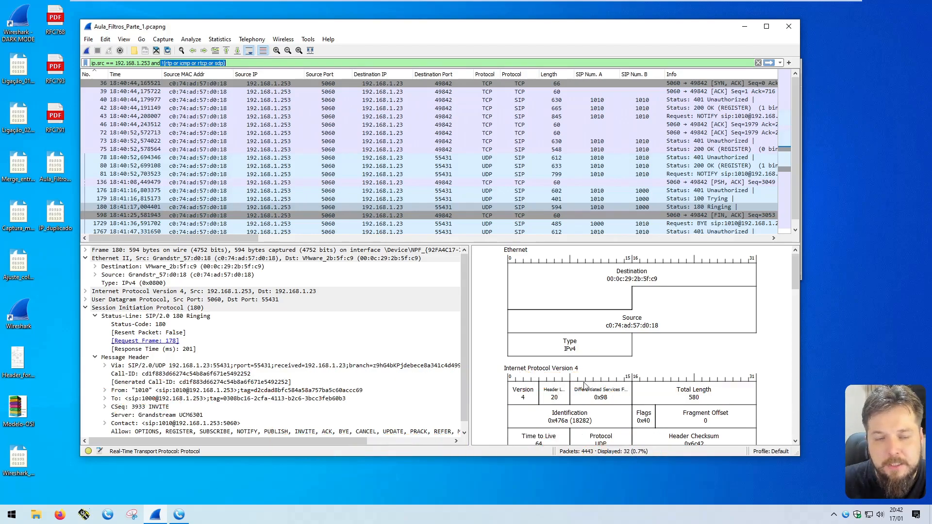
left_click(264, 64)
Step: Apply the grouped filter ip.src == 192.168.1.253 and !(rtp or icmp or rtcp or sdp)
key("Return")
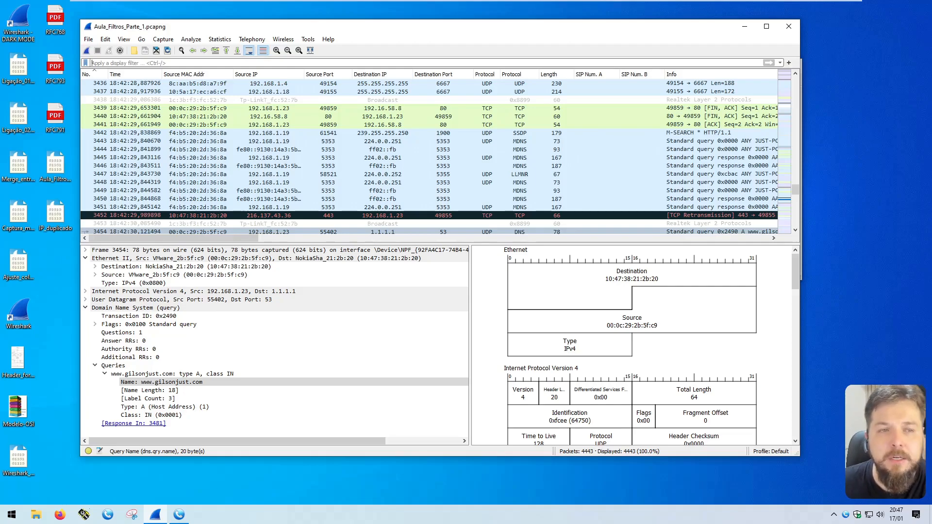
Step: Filter on dns and inspect DNS packets 3310, 3311, 3354 and response 3371
type("dns")
key("Return")
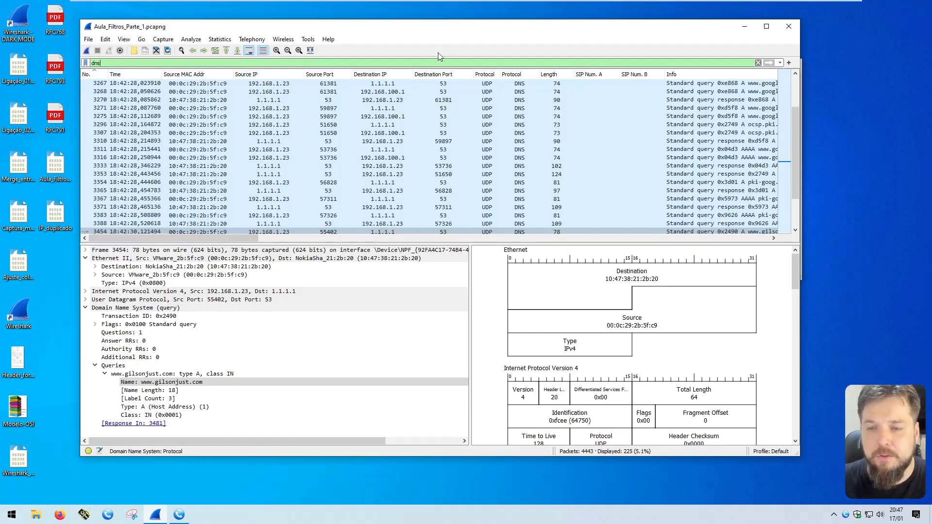
left_click(452, 141)
left_click(338, 150)
left_click(328, 183)
left_click(326, 207)
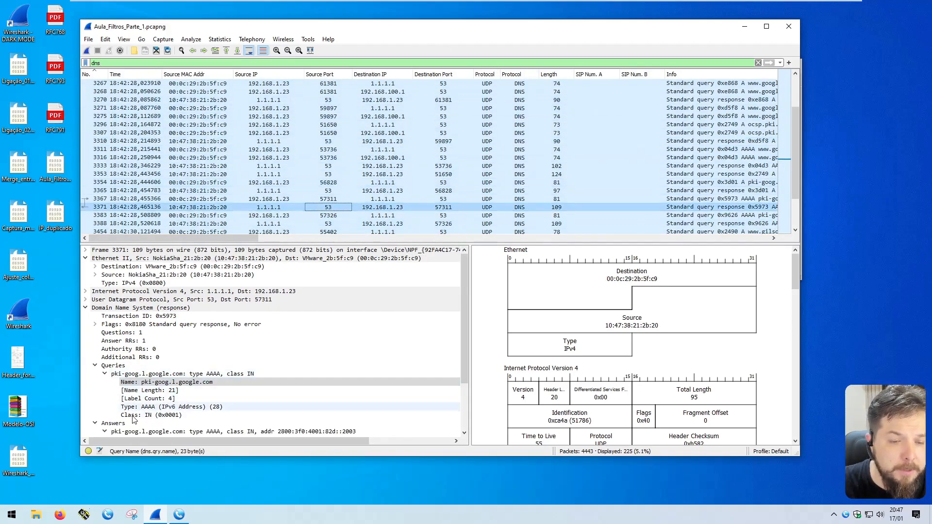
Step: Narrow the filter to dns contains the site name and highlight the search word
left_click(101, 63)
type("c")
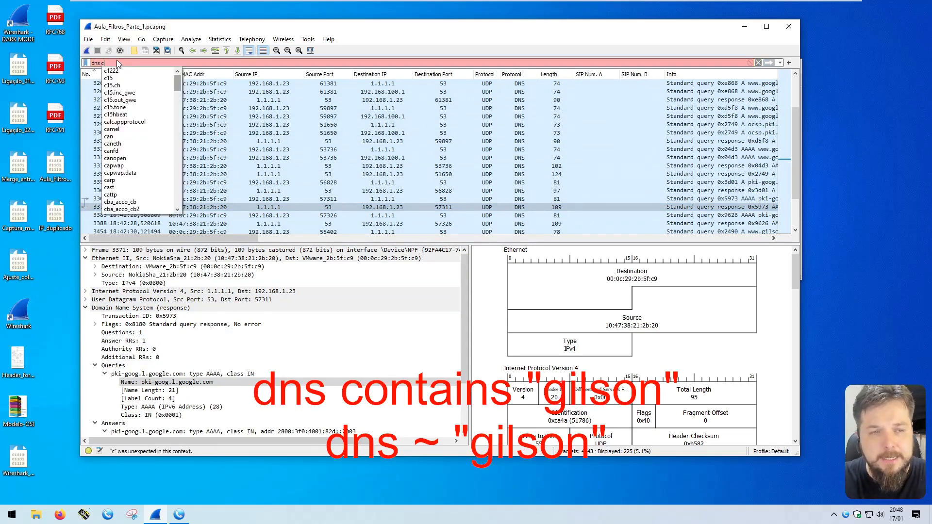
type("ontains gilson")
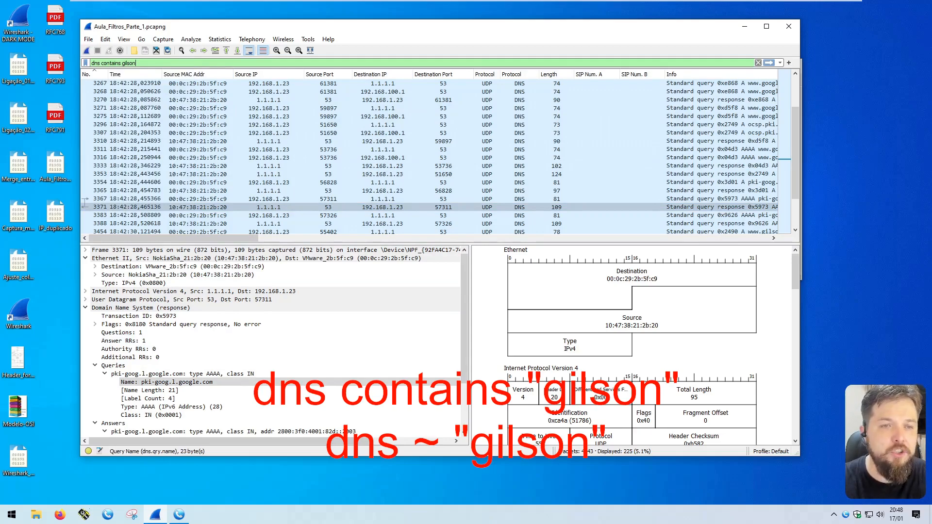
key("Return")
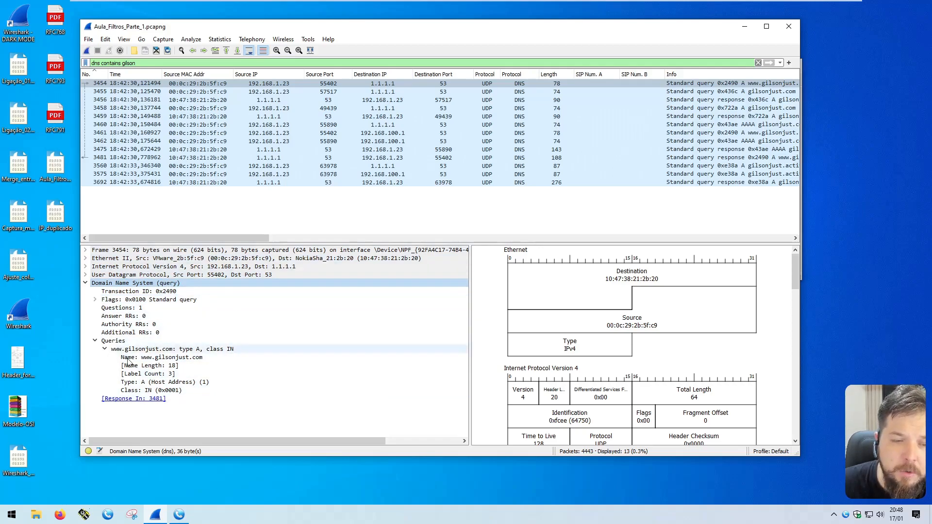
double_click(129, 63)
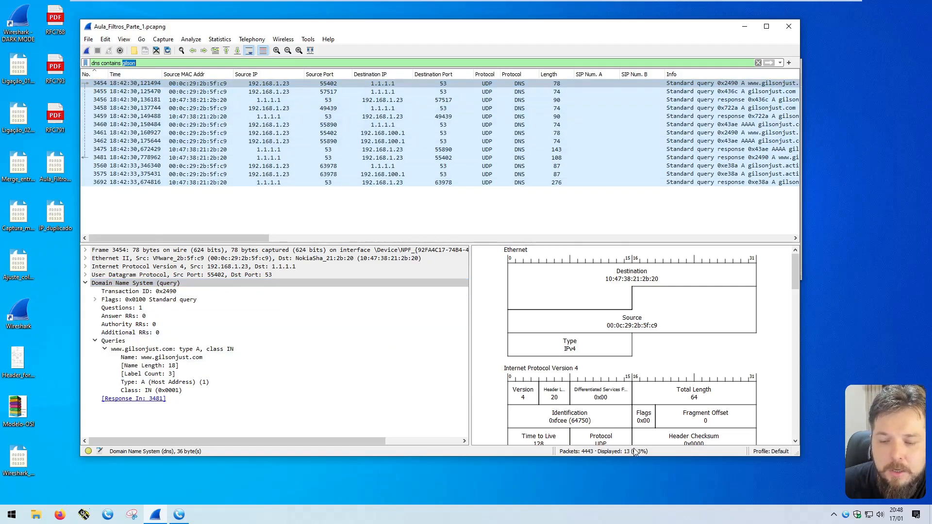
Step: Inspect packets 3454, 3455 and response 3456, showing the queried name field
left_click(282, 82)
left_click(284, 92)
left_click(275, 84)
left_click(278, 91)
left_click(276, 100)
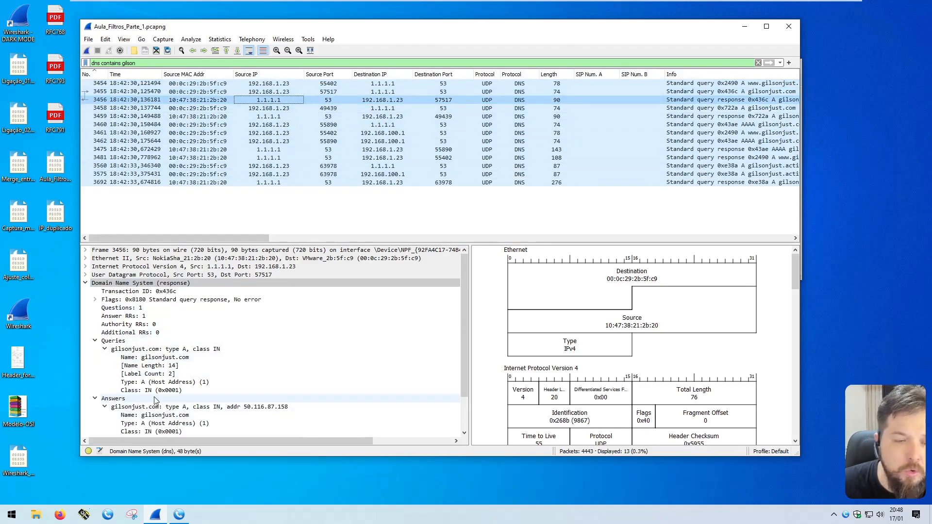
left_click(146, 357)
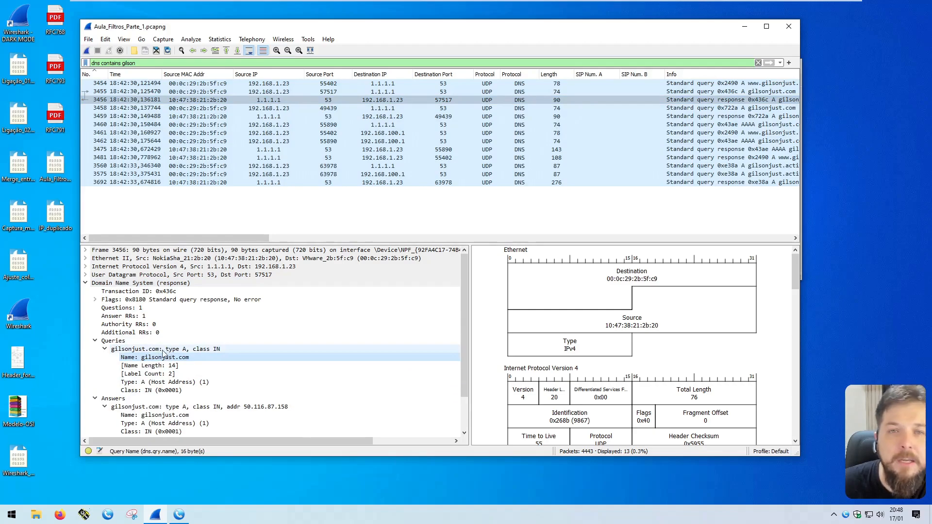
double_click(129, 63)
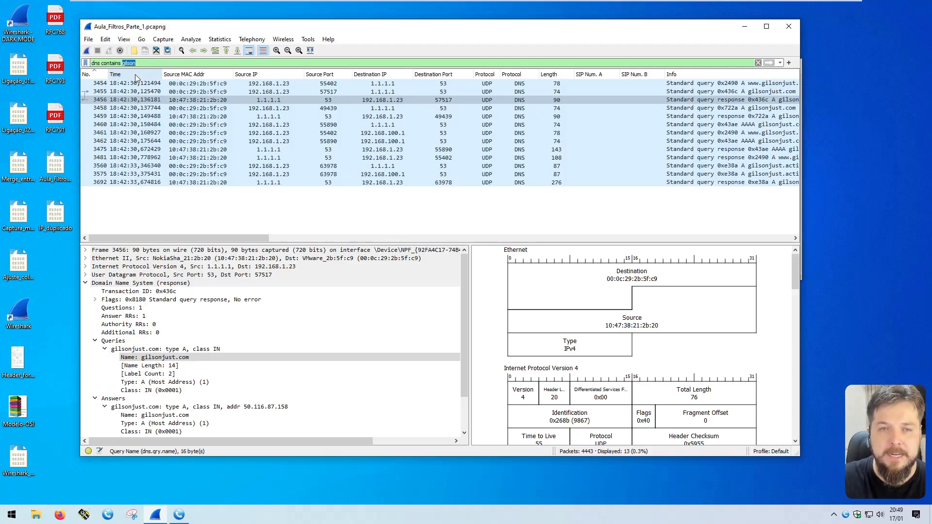
key("ctrl+a")
type("sip contains ")
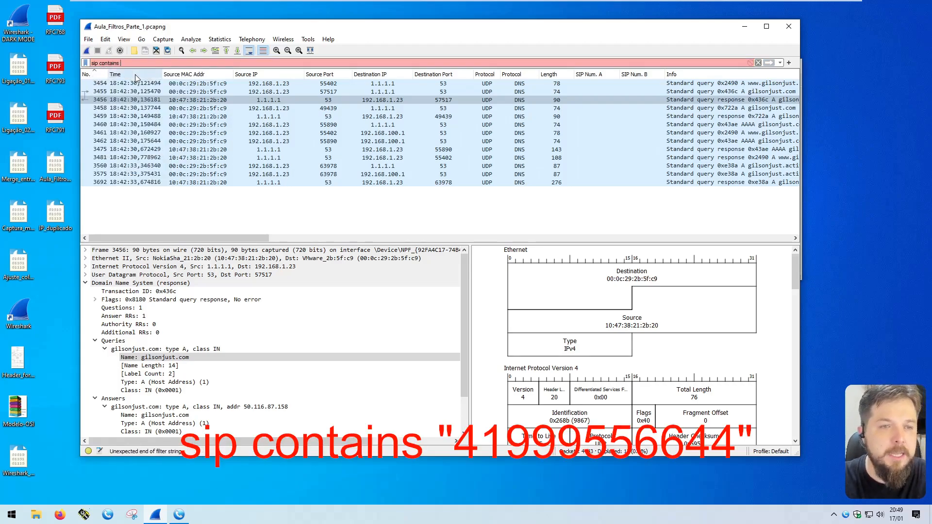
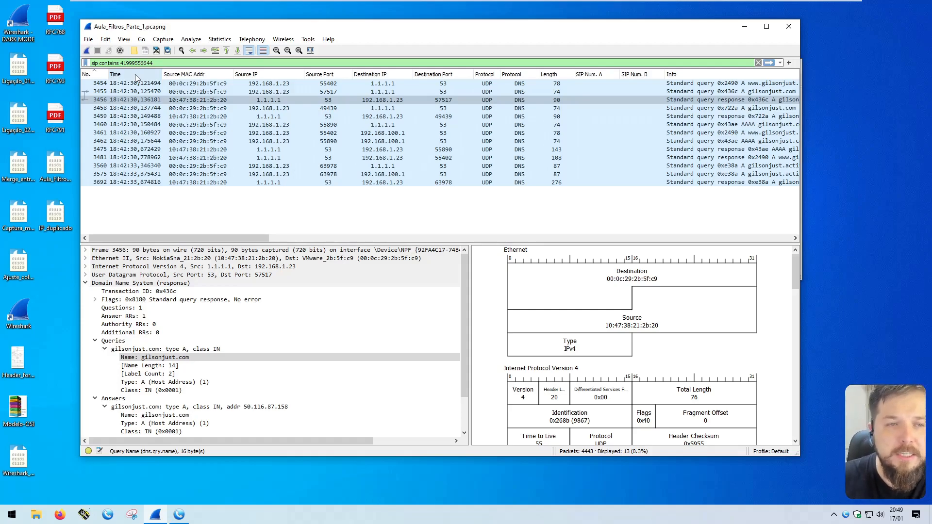
double_click(136, 63)
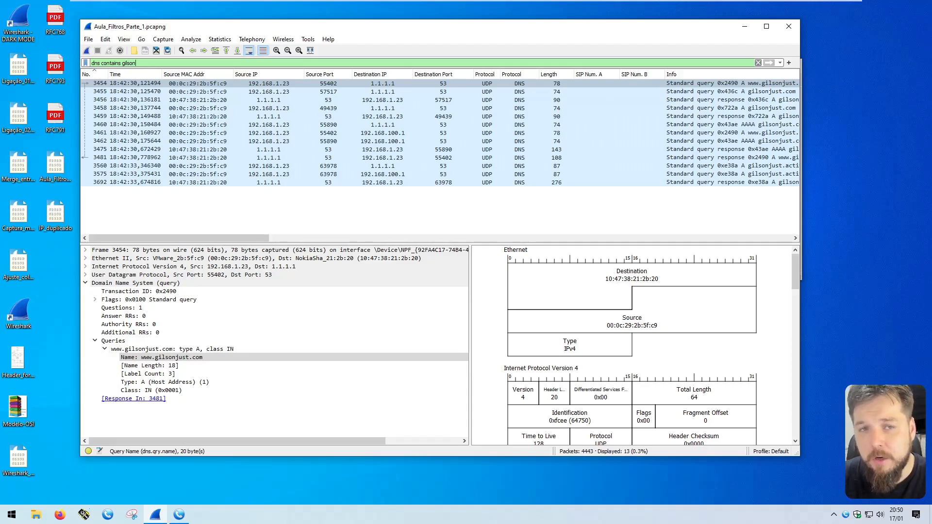
Step: Filter on sip contains "1010" and inspect BYE 1729, REGISTER 1768 and INVITE 1820
key("ctrl+a")
type("sip")
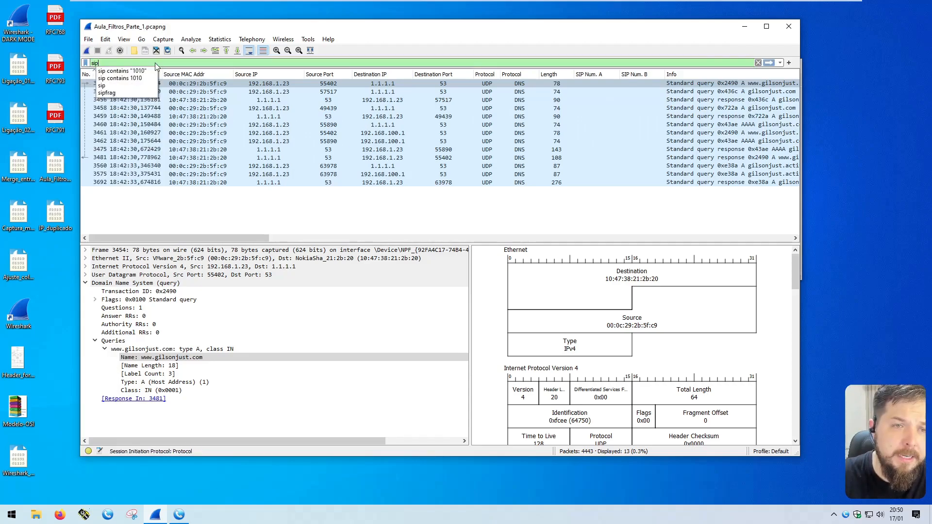
type(" contains \"1010\"")
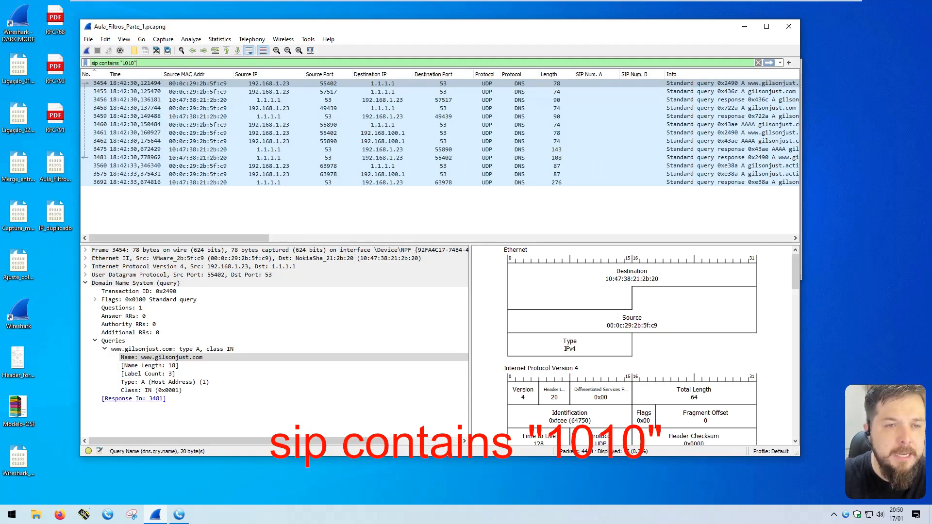
key("Return")
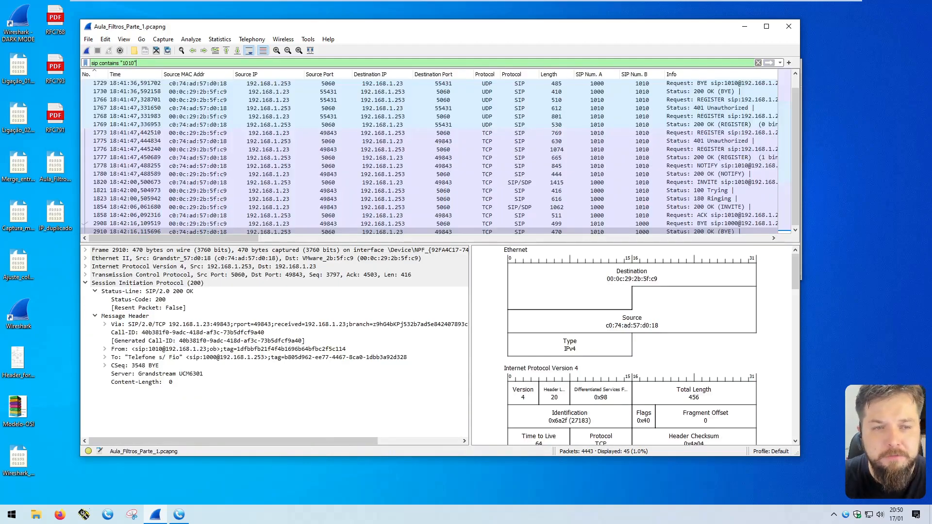
left_click(728, 83)
left_click(724, 117)
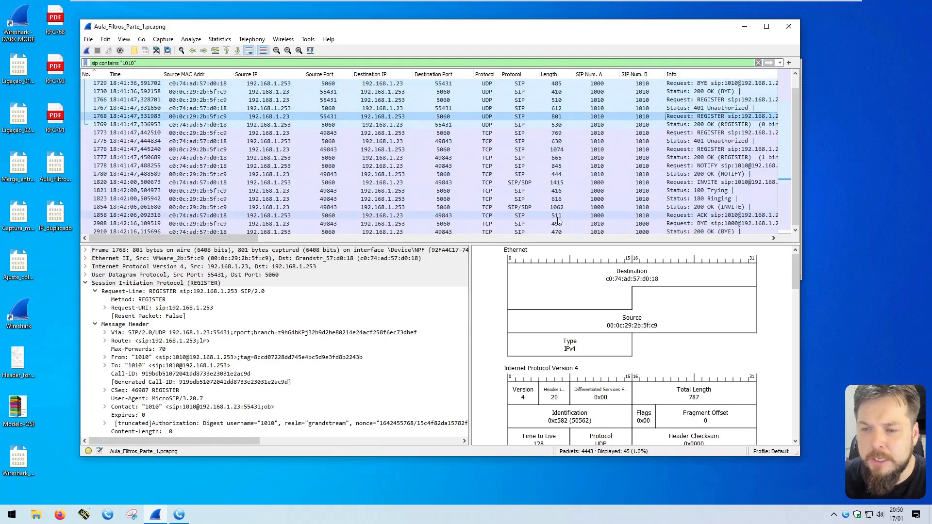
scroll(679, 216, "down", 1)
left_click(730, 174)
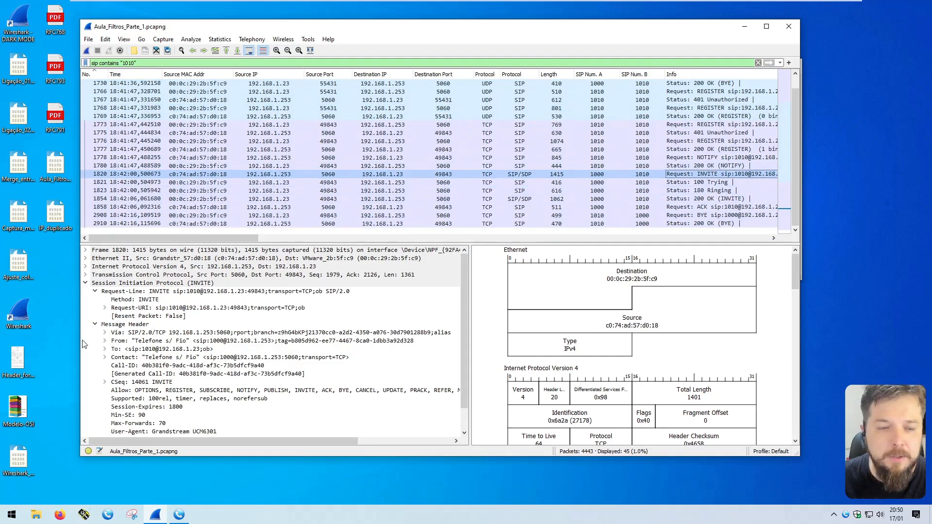
Step: Examine the INVITE's From and To headers, expanding the To address to User Part 1010
left_click(159, 340)
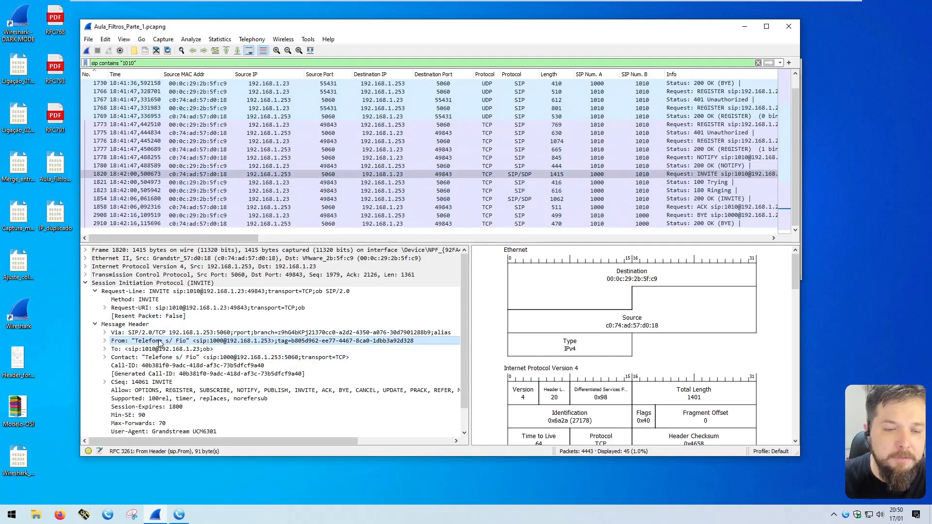
left_click(224, 348)
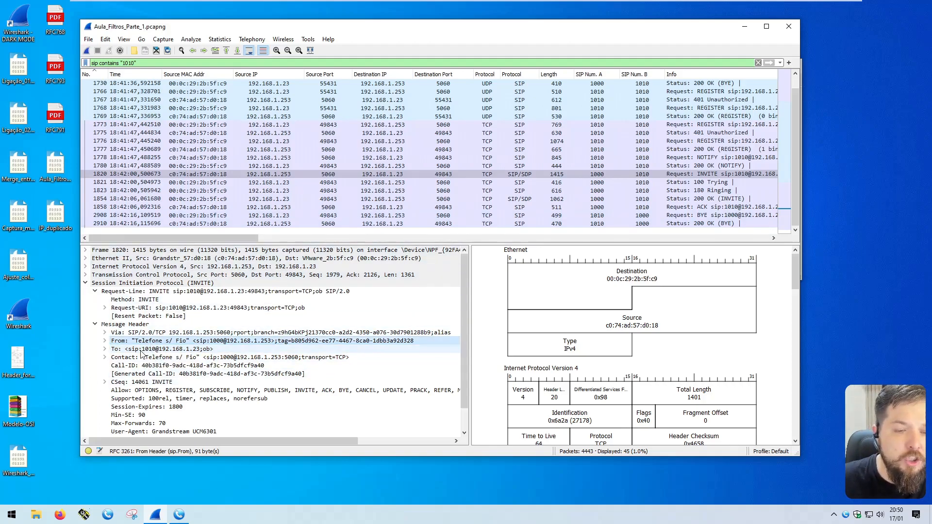
double_click(153, 349)
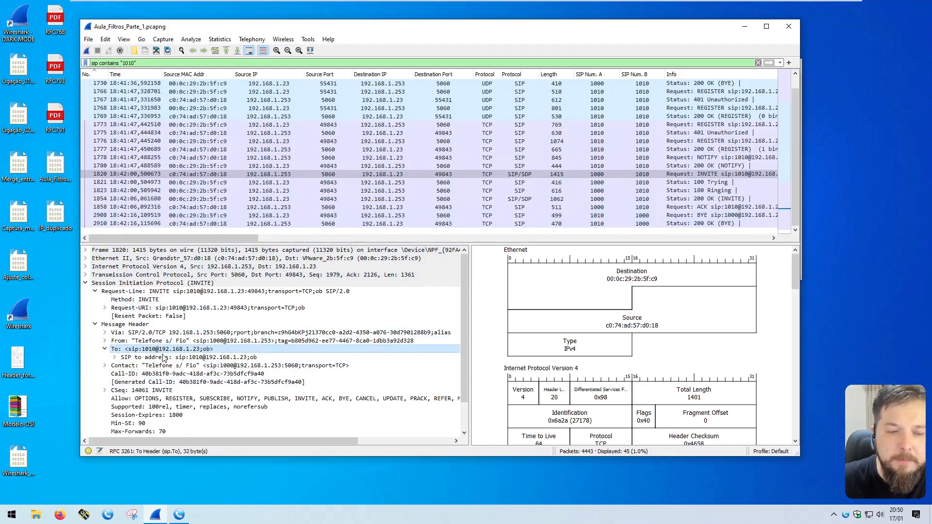
double_click(189, 357)
left_click(200, 366)
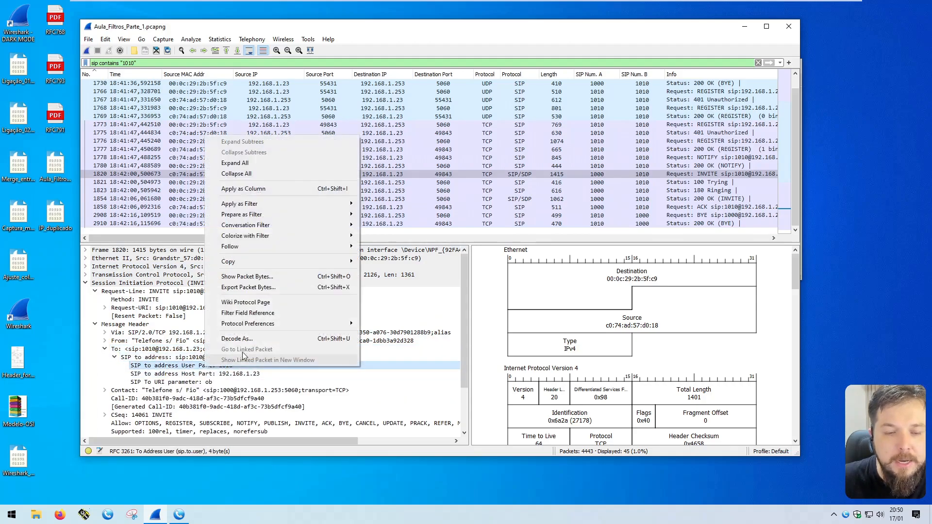
Step: Apply the INVITE's Call-ID as a filter and point out packet 1820's SIP Num. A value
right_click(205, 367)
mouse_move(242, 206)
left_click(145, 359)
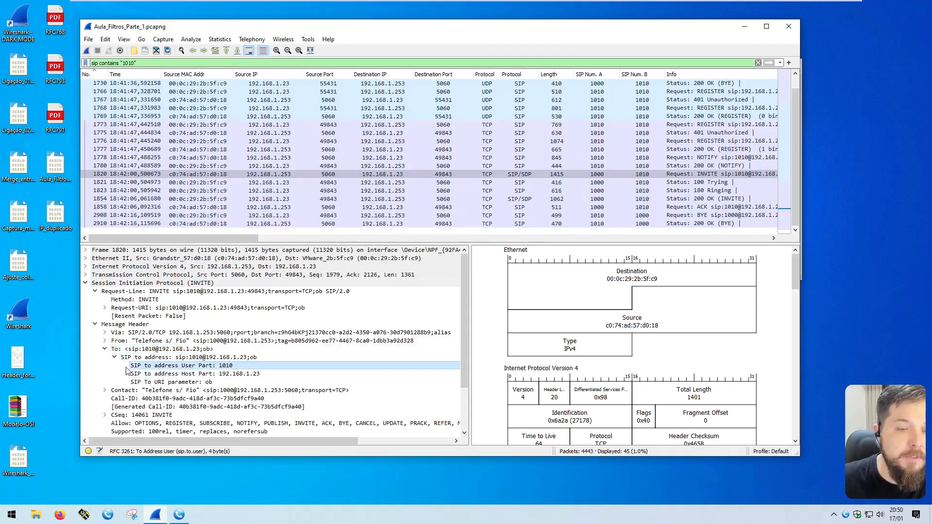
scroll(148, 357, "down", 2)
left_click(148, 350)
right_click(153, 349)
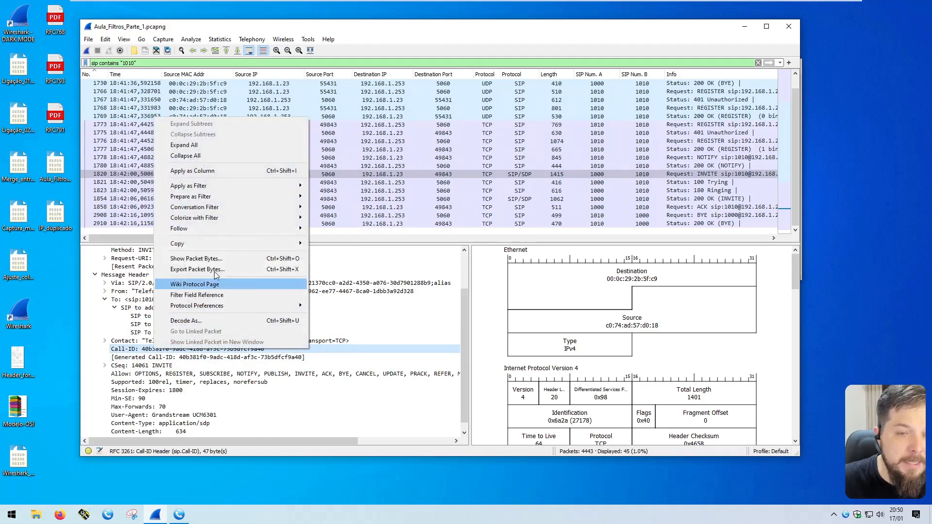
mouse_move(305, 192)
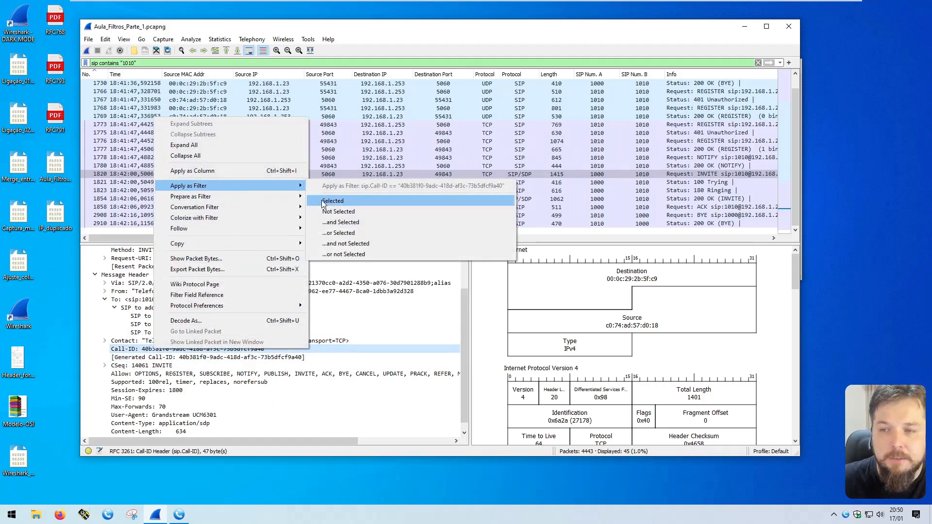
left_click(323, 201)
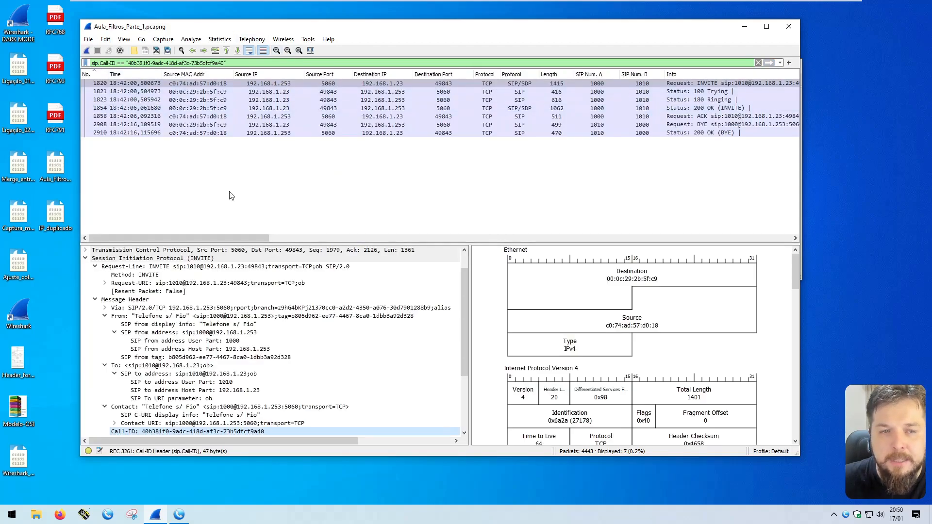
left_click(640, 83)
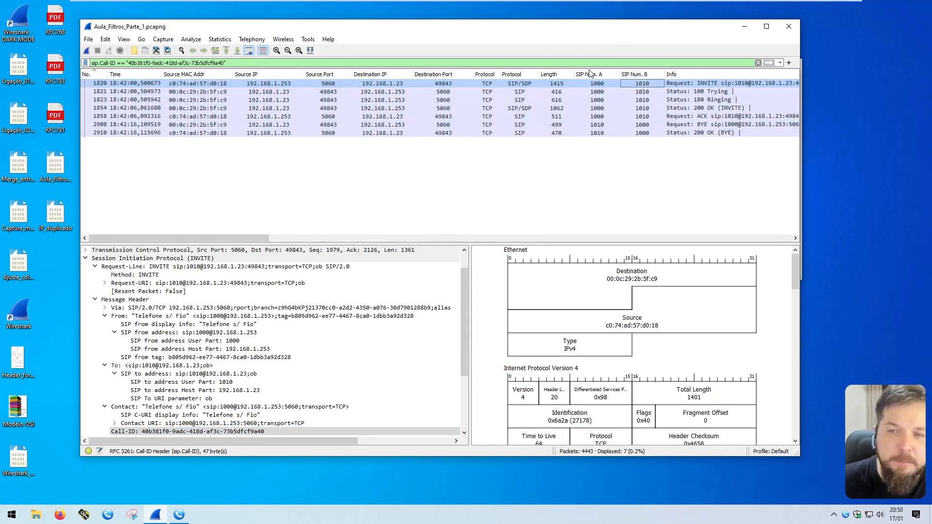
left_click(584, 87)
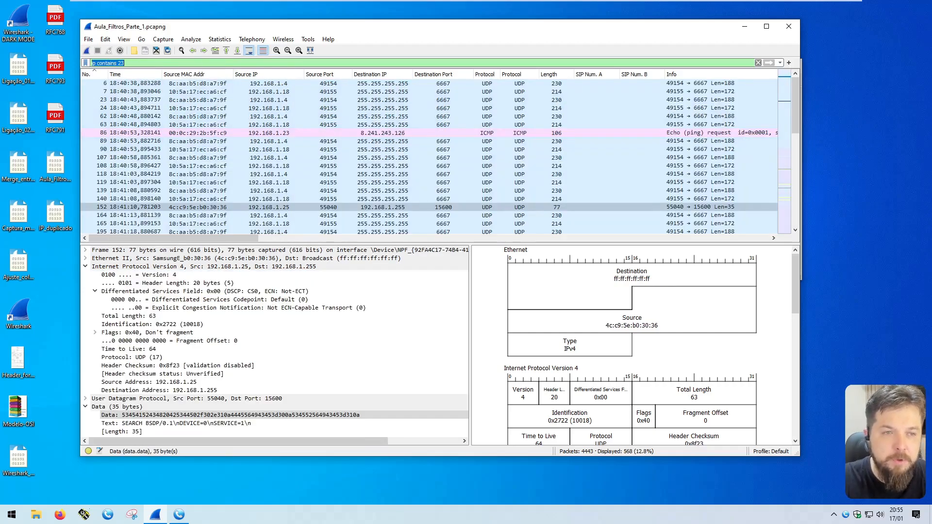
Step: Filter on ip contains 23 and compare packet 152's source 192.168.1.25 and destination 192.168.1.255
type("ip contains 23")
key("Return")
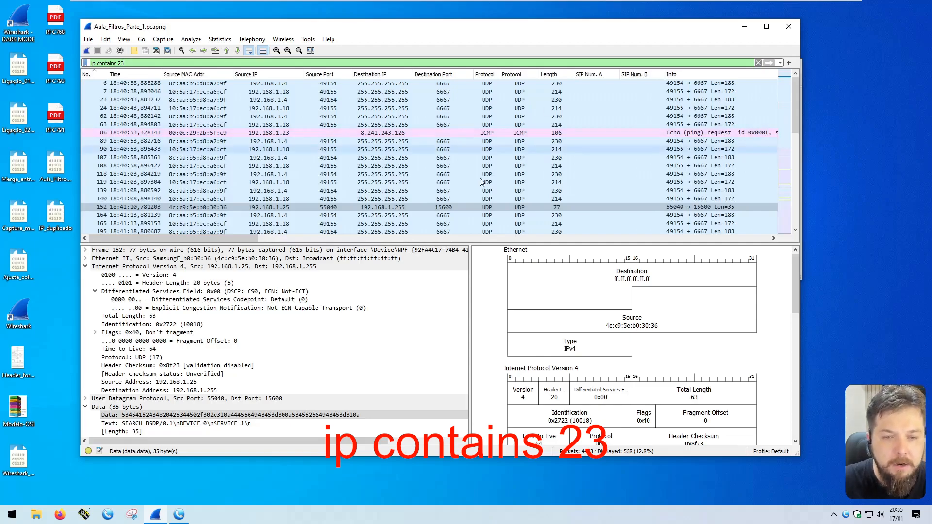
left_click(222, 208)
left_click(267, 207)
left_click(193, 382)
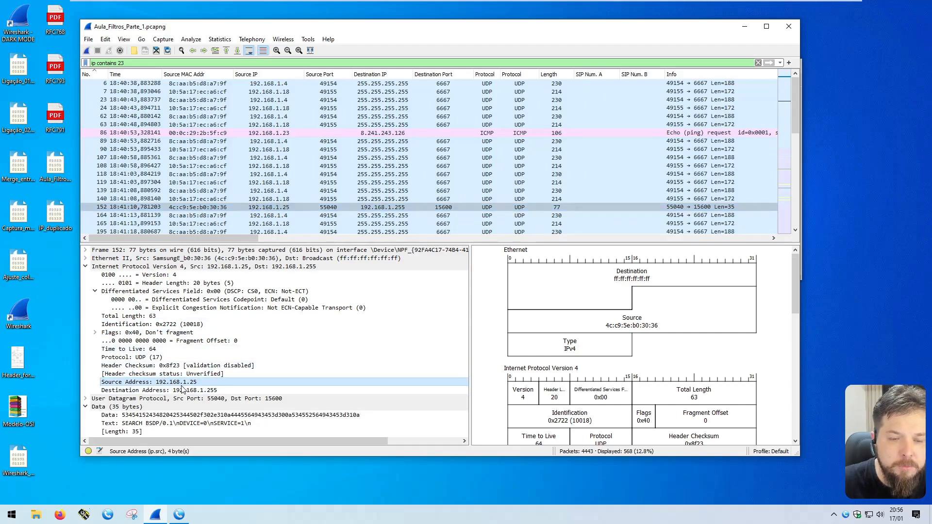
left_click(188, 390)
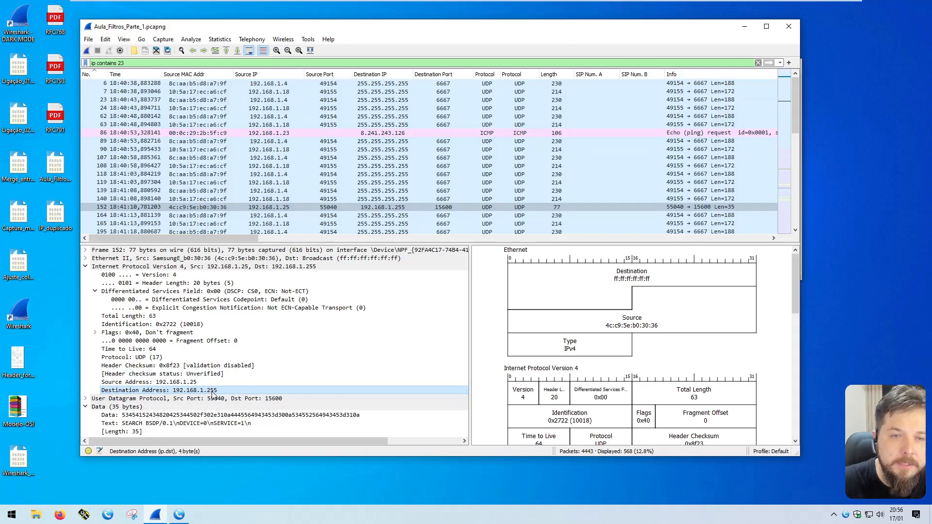
left_click(191, 382)
left_click(193, 390)
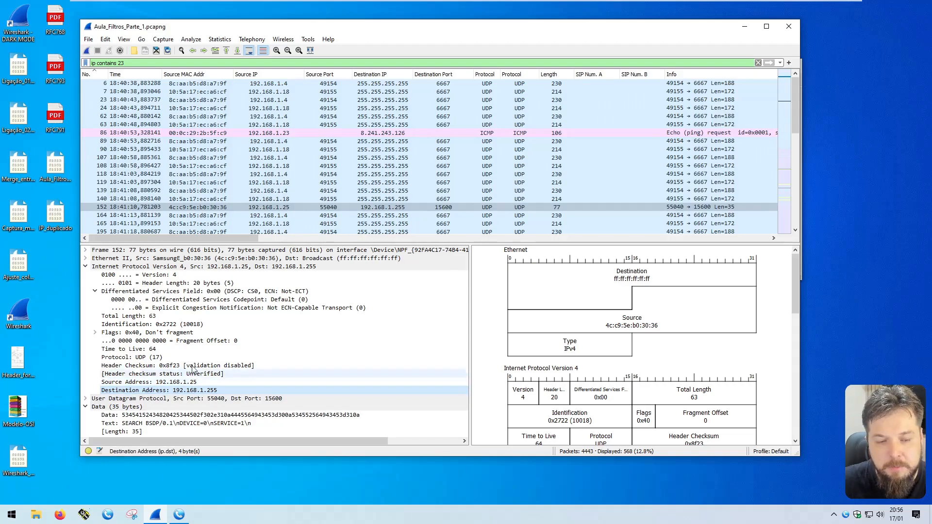
Step: Highlight 'ip' and '23' in the filter and show the IPv4 Version and Header Checksum fields
left_click(125, 63)
double_click(93, 63)
double_click(121, 64)
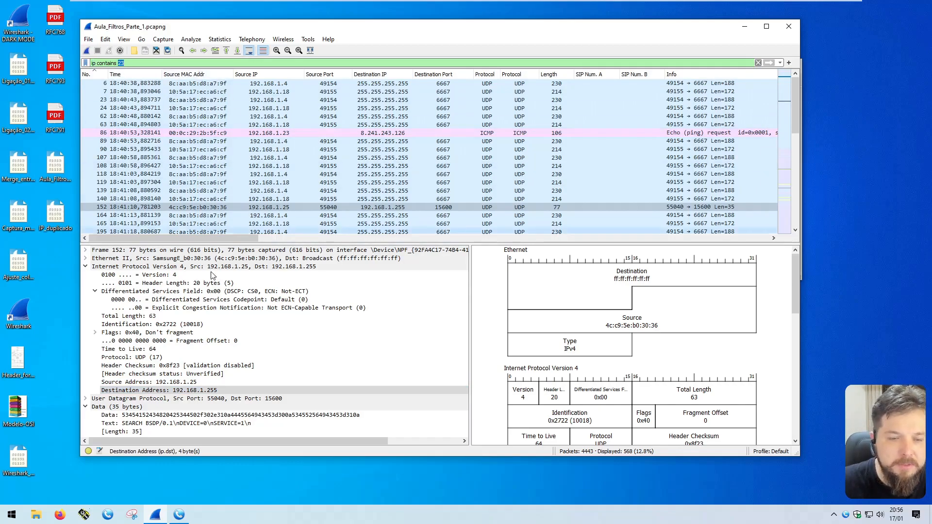
left_click(166, 276)
left_click(169, 366)
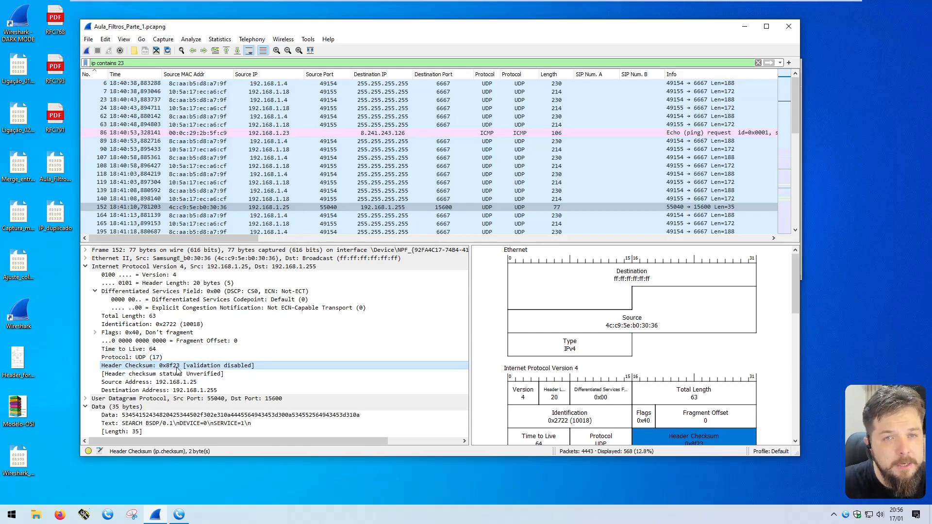
left_click_drag(129, 64, 86, 64)
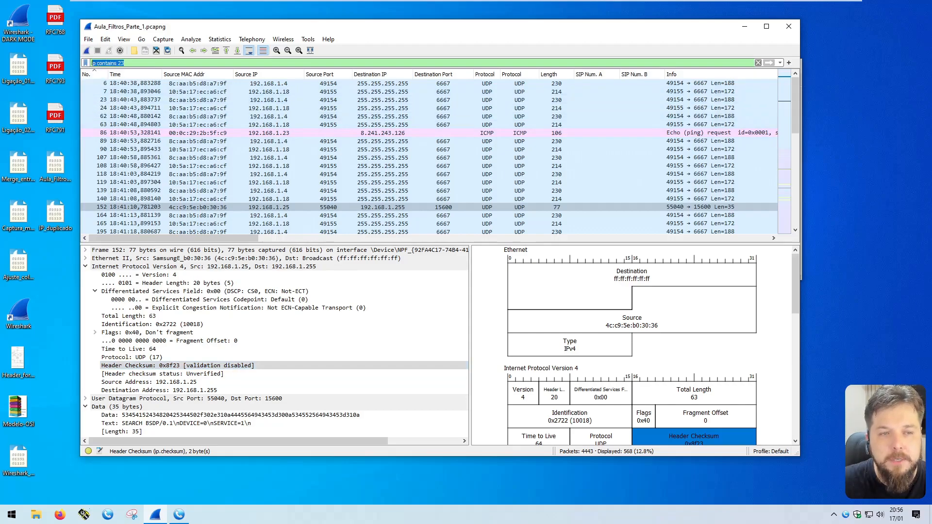
Step: Change the filter's address to 192.168.1.23 and apply ip contains 192.168.1.23
double_click(121, 63)
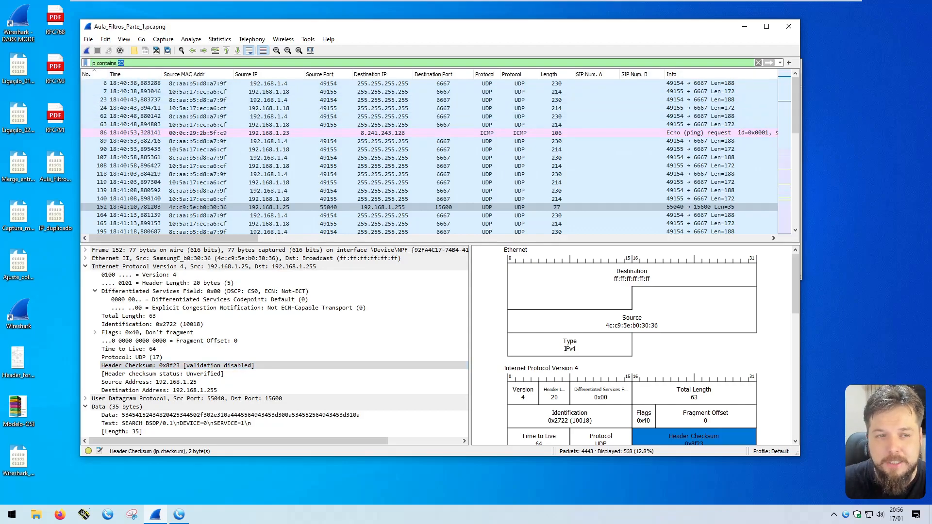
type("192.1")
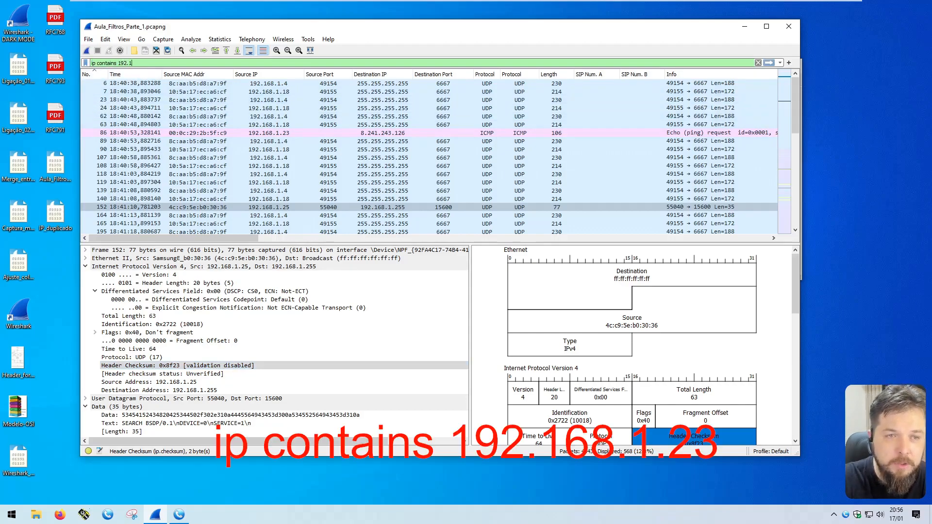
type("68.1.23")
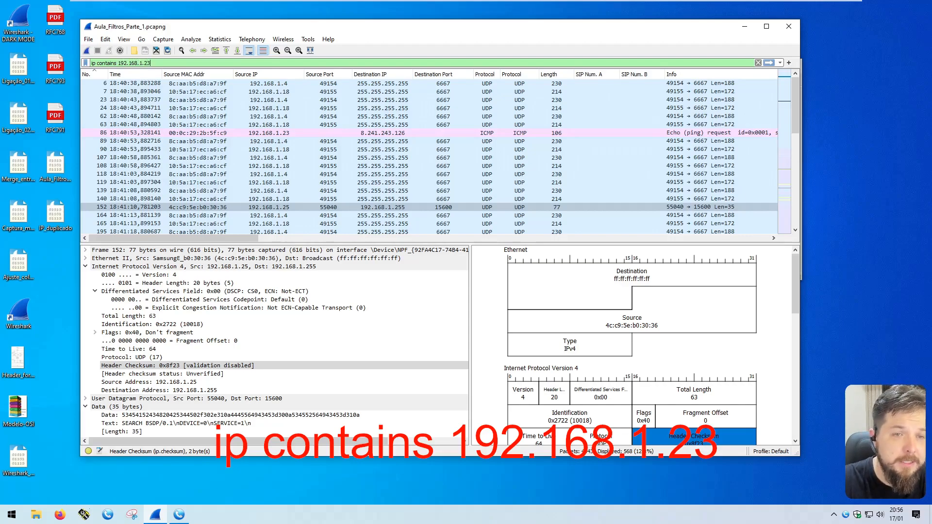
key("Return")
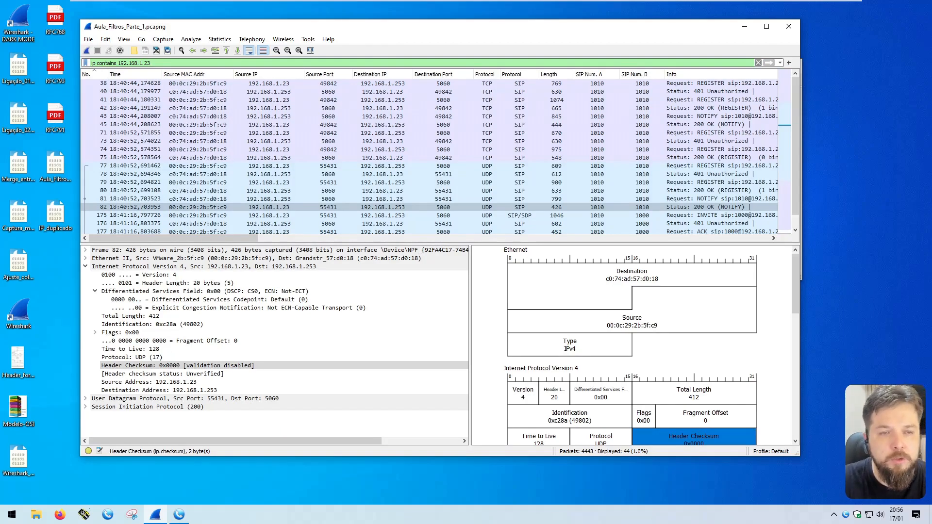
Step: Shorten the filter to ip contains 192.168 and select the filter text
key("BackSpace")
key("BackSpace")
key("BackSpace")
key("BackSpace")
key("BackSpace")
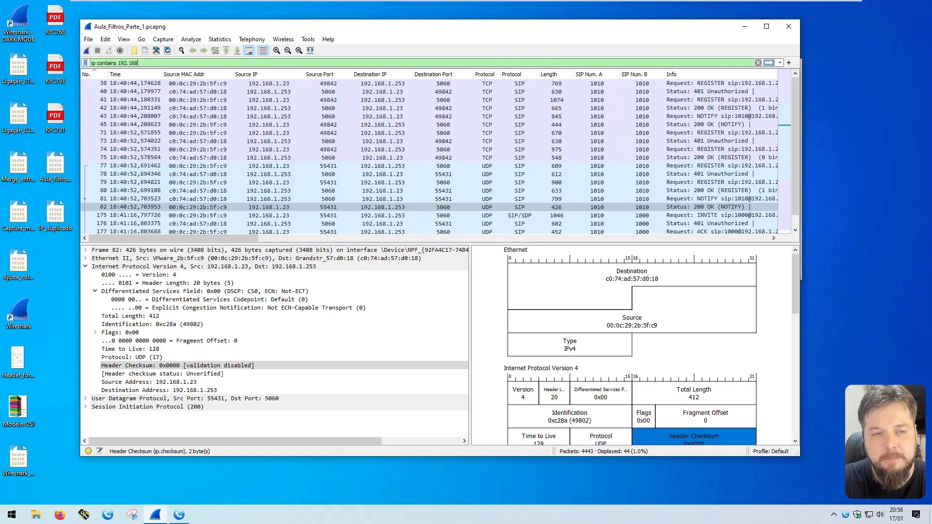
key("BackSpace")
type("8")
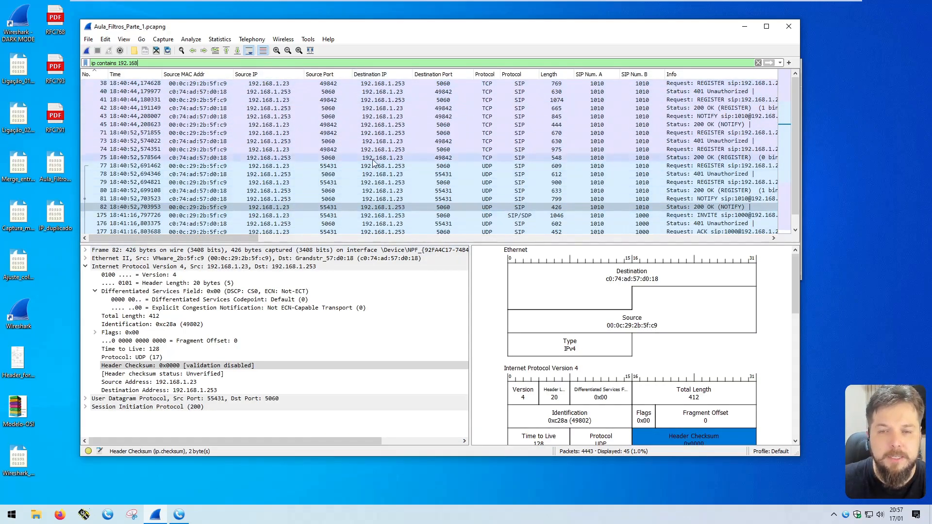
left_click_drag(138, 63, 92, 63)
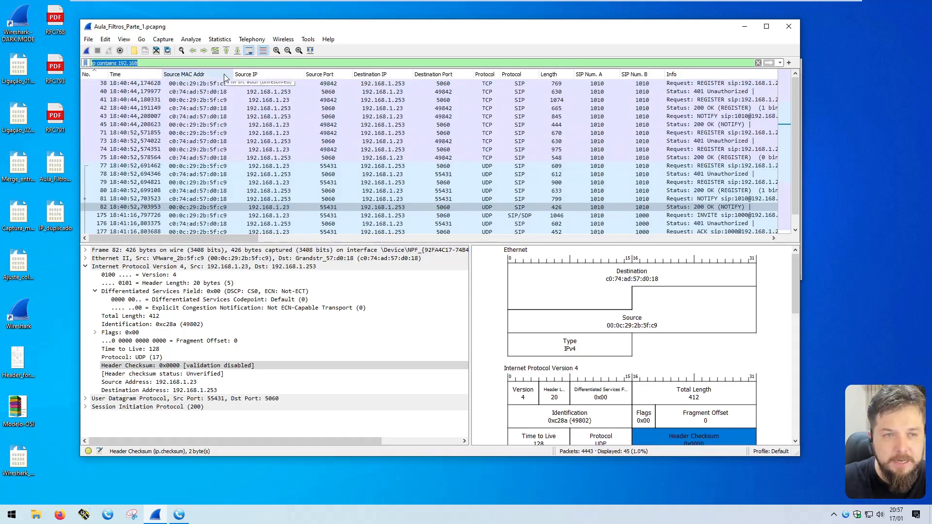
Step: Apply ip.addr == 192.168.0.0/24, then correct and reapply it as 192.168.1.0/24
type("ip.ad")
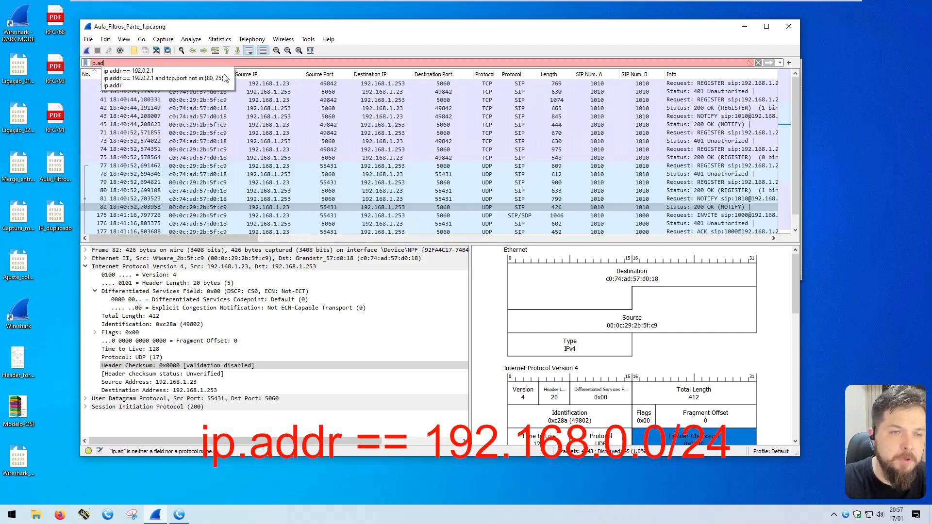
type("dr == 192.1678")
key("BackSpace")
key("BackSpace")
type("8.0.0/24")
key("Return")
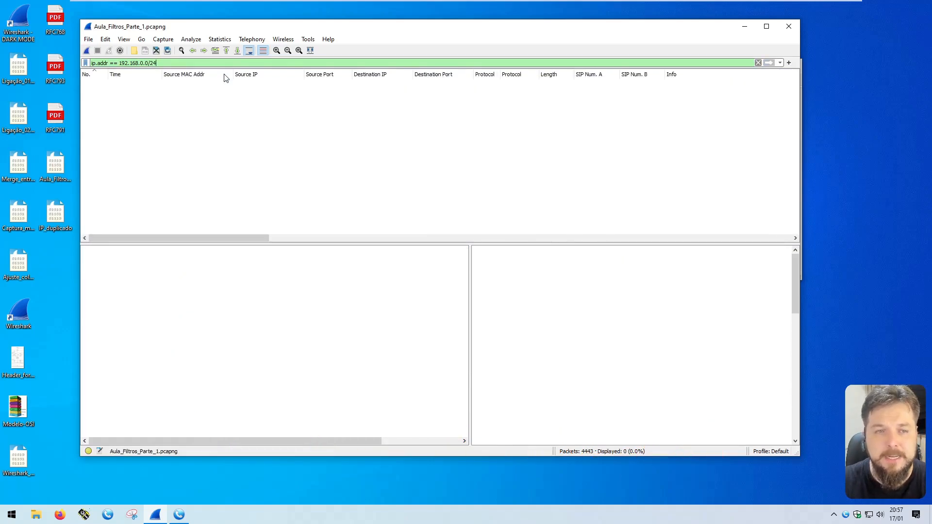
type("1")
key("Return")
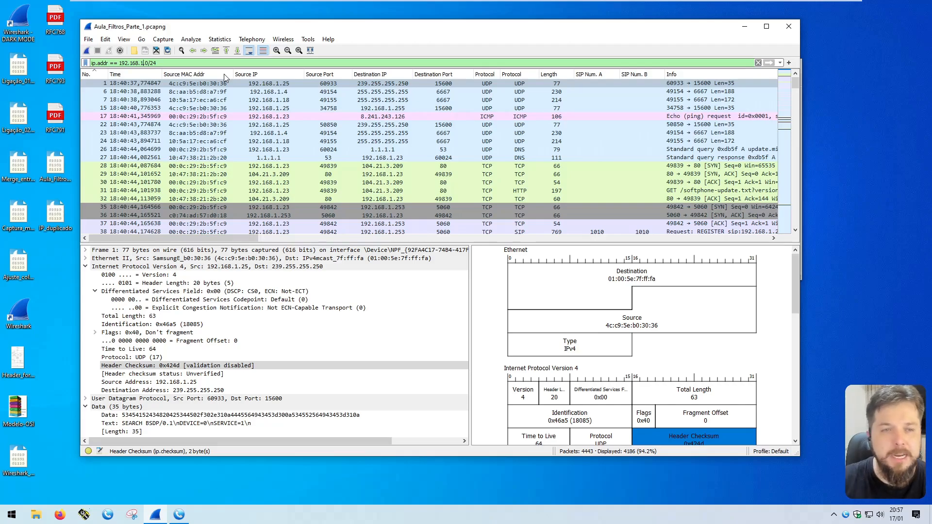
double_click(153, 63)
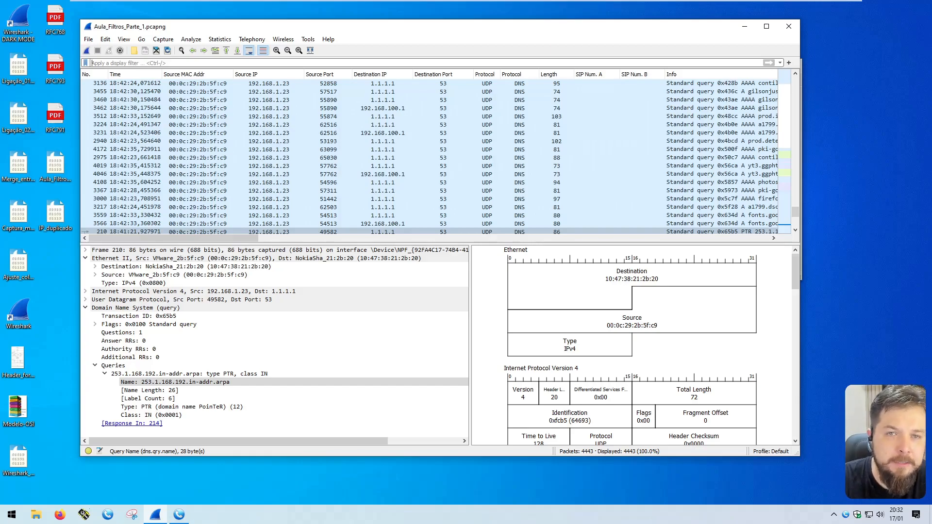
Step: Filter to ip.src == 192.168.1.253 and inspect RTP packet 2907
type("ip.sr")
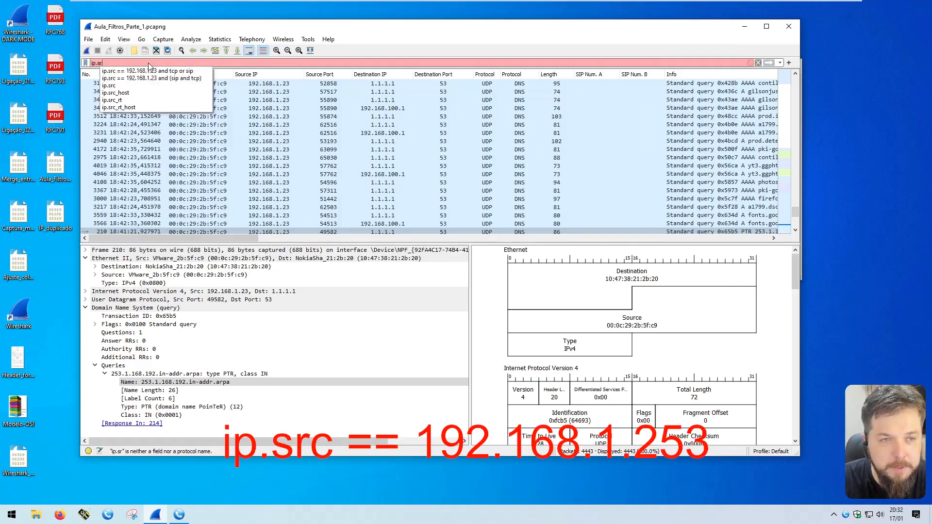
type("c == 192.168.1.253")
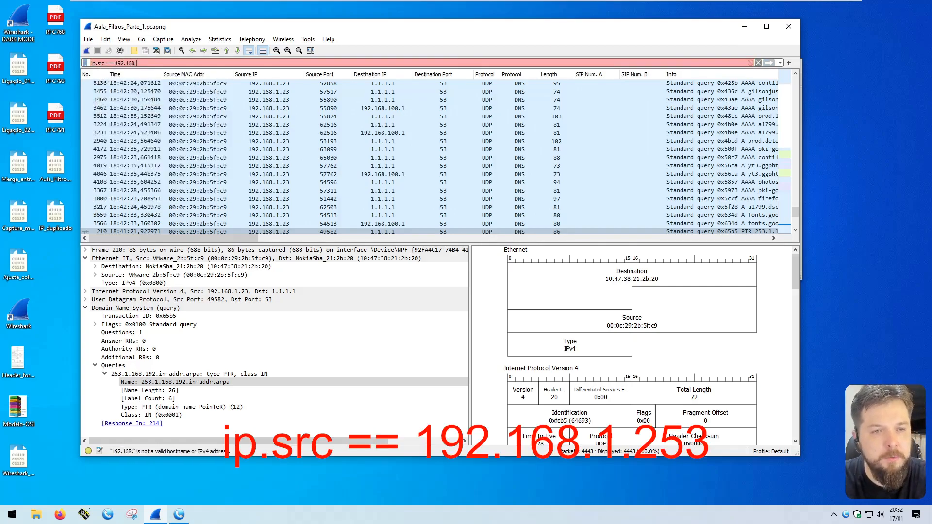
key("Return")
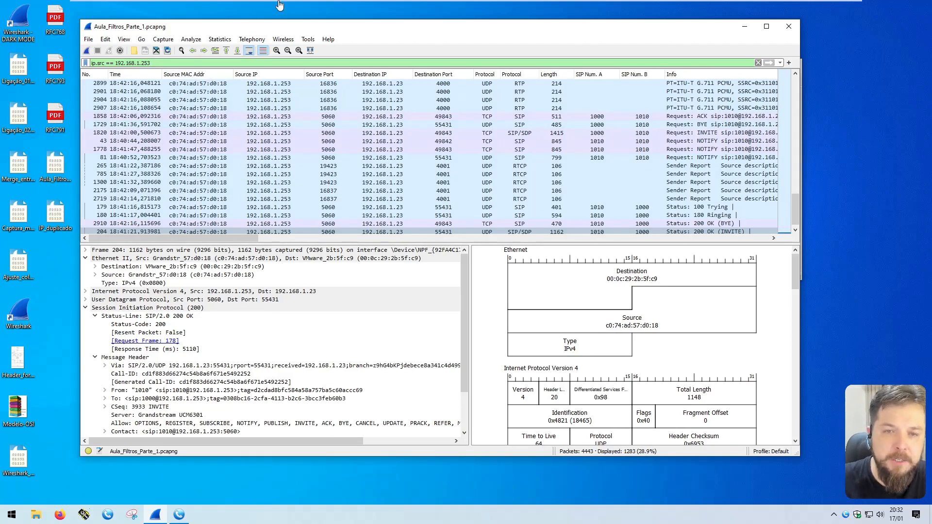
left_click(262, 107)
scroll(290, 131, "down", 5)
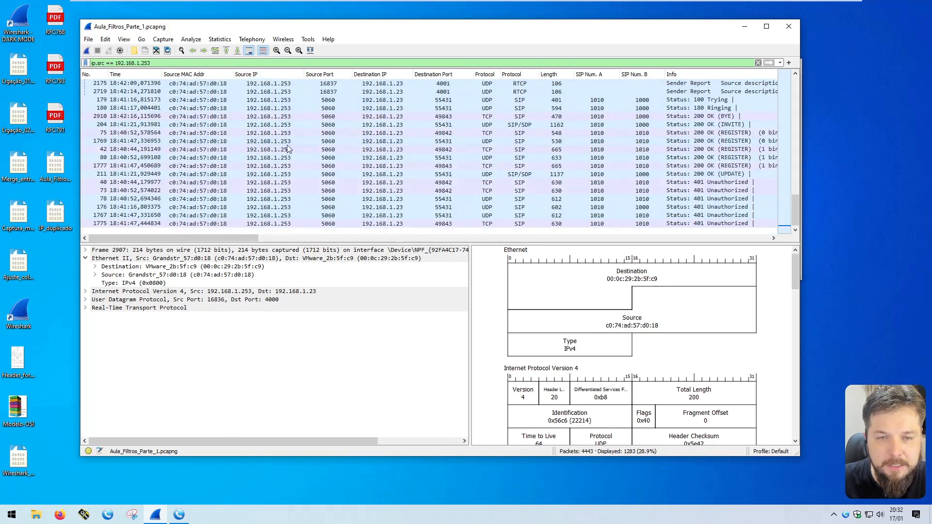
scroll(290, 145, "up", 20)
scroll(290, 144, "down", 20)
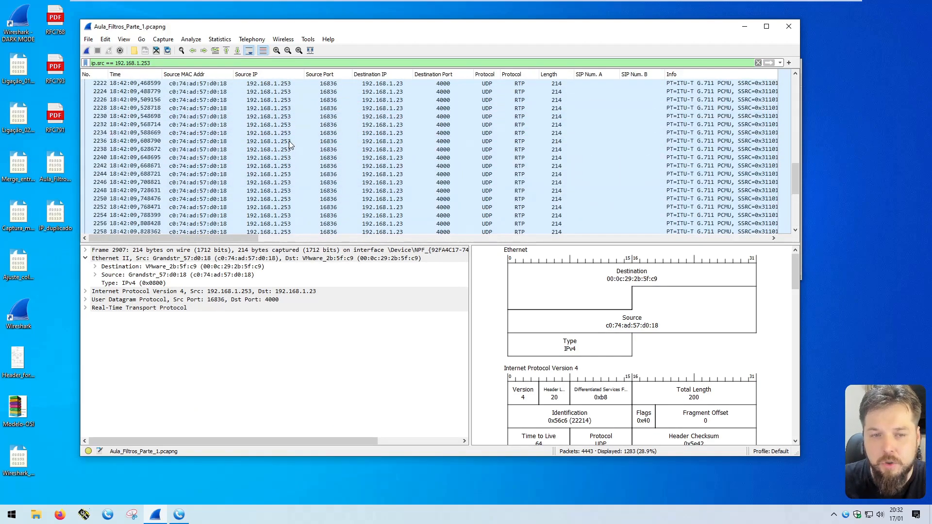
scroll(509, 186, "down", 10)
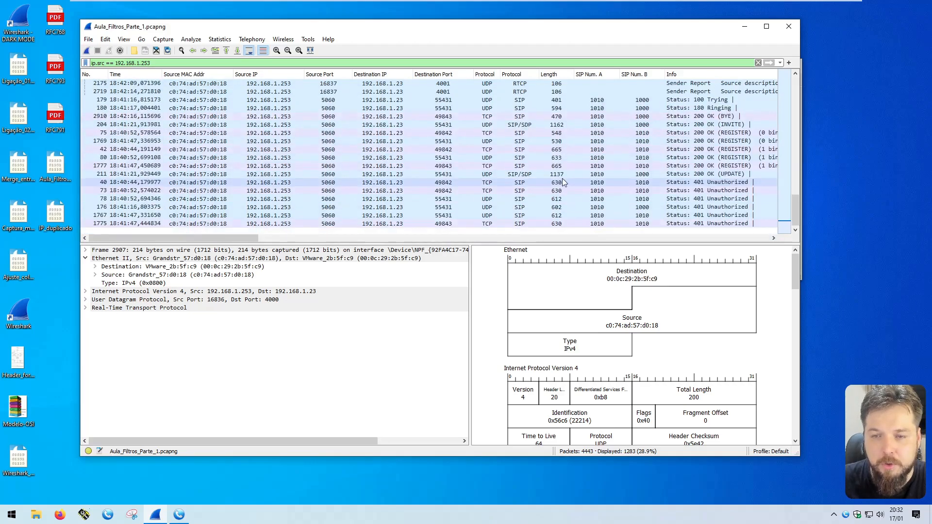
Step: Inspect SIP, RTP, RTCP and TCP packets, then sort the list by packet number
left_click(525, 117)
scroll(528, 133, "up", 6)
left_click(530, 116)
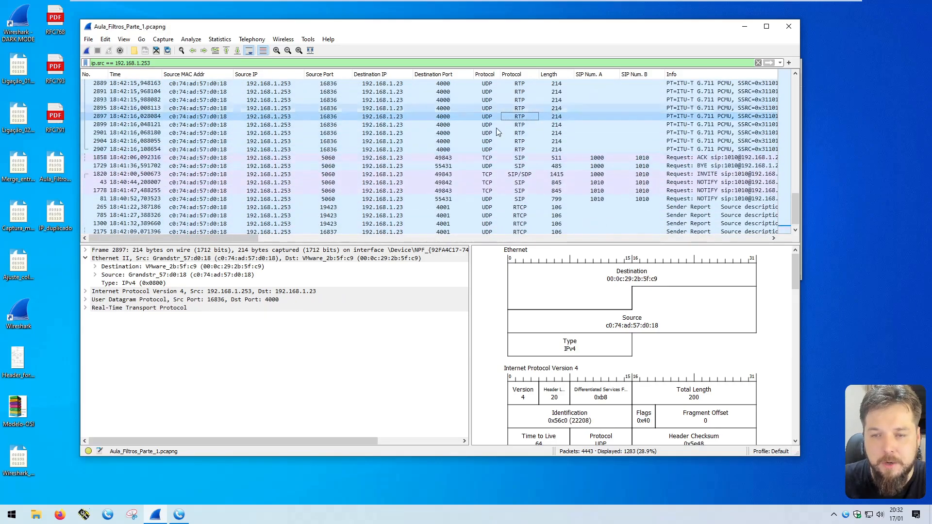
left_click(558, 174)
left_click(549, 215)
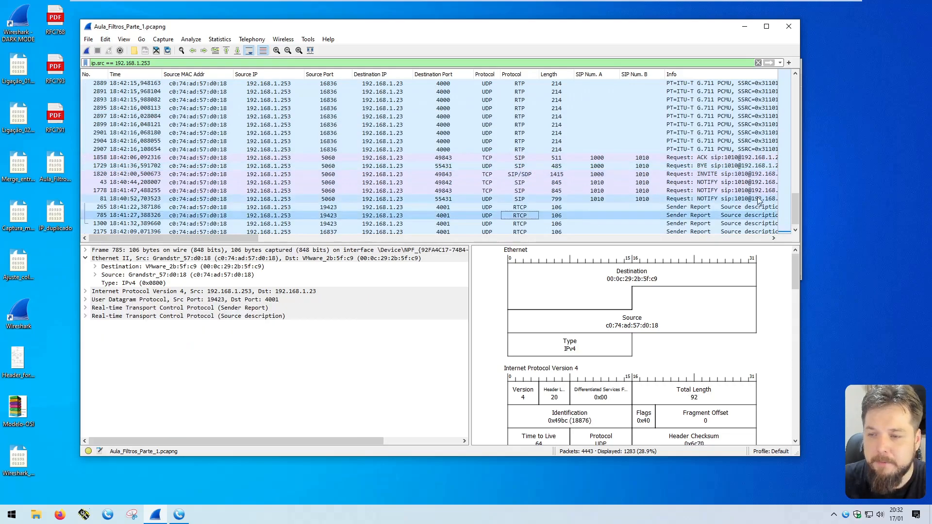
left_click_drag(794, 208, 795, 85)
left_click(487, 117)
left_click(486, 149)
left_click(487, 165)
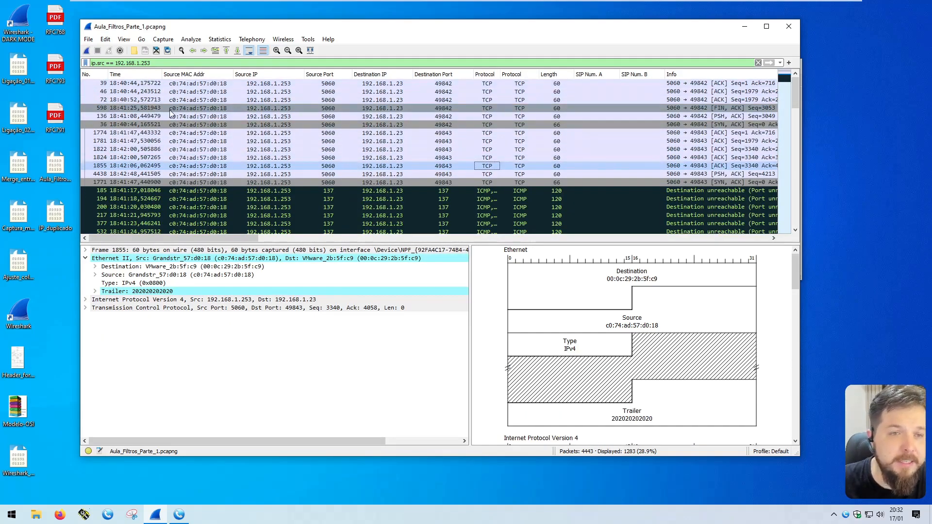
left_click(101, 76)
scroll(157, 82, "down", 10)
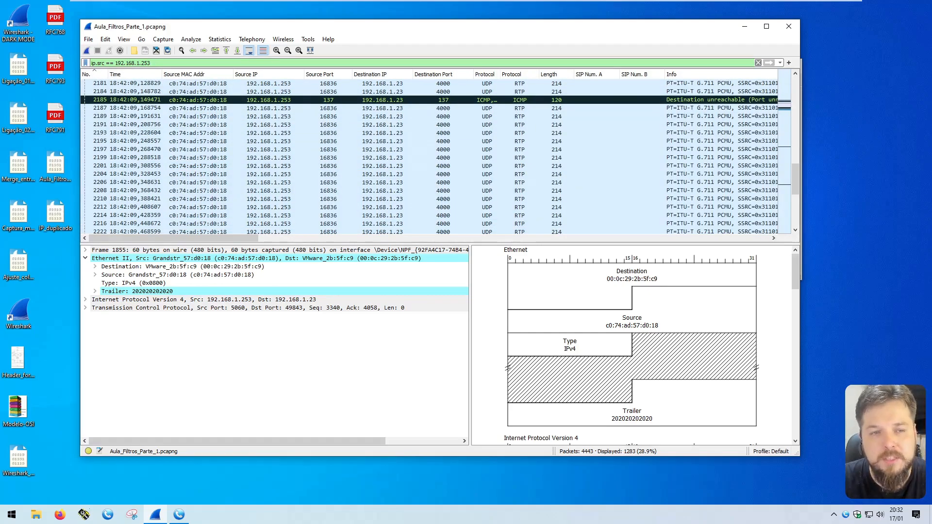
Step: Append 'and (sip or dns)' to the source filter and apply it
type("and (sip or dns)")
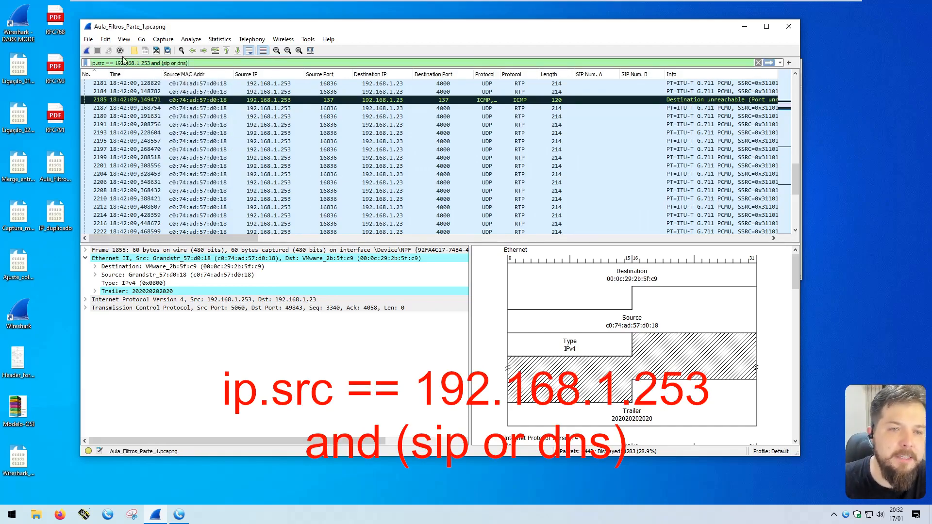
double_click(167, 63)
left_click_drag(170, 63, 187, 63)
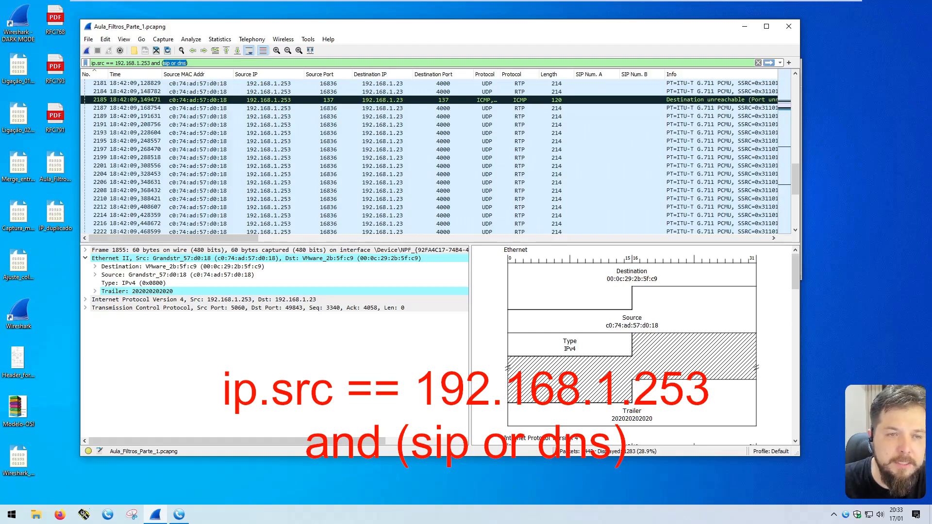
double_click(101, 63)
left_click_drag(115, 63, 149, 64)
left_click(152, 63)
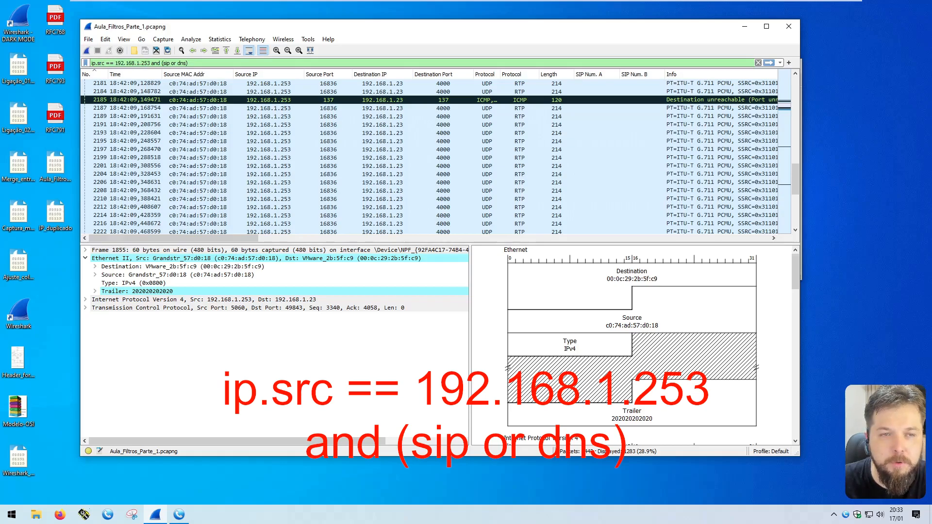
key("Return")
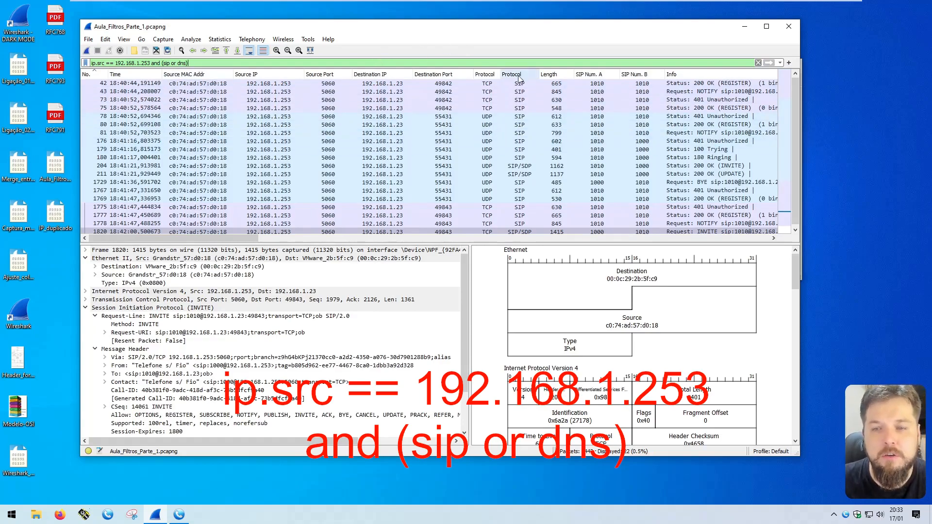
Step: Inspect SIP NOTIFY packet 43 and packet 1778, then select 'or dns' in the filter
left_click(272, 92)
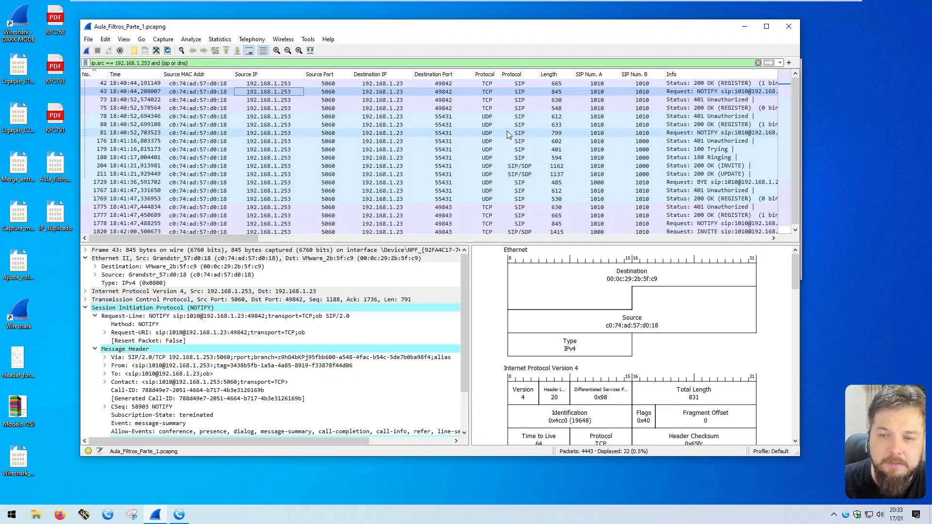
left_click(186, 63)
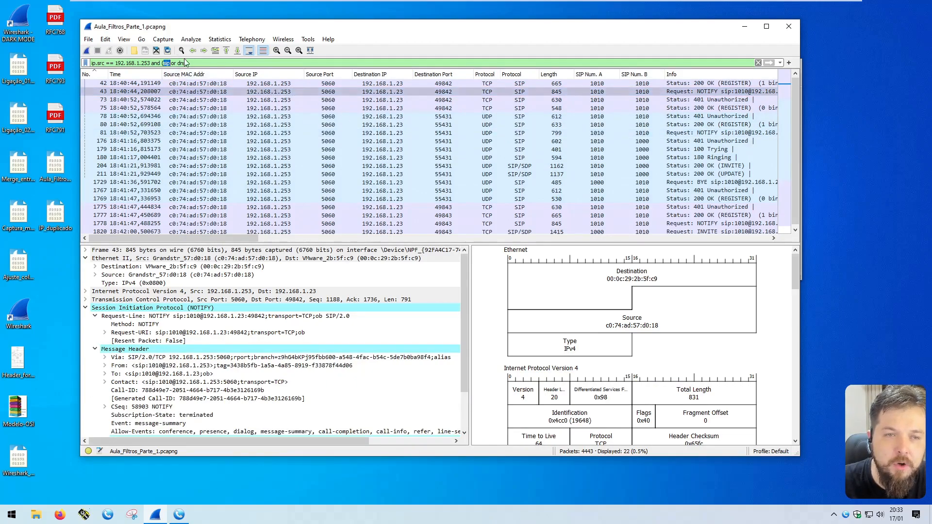
double_click(182, 63)
scroll(554, 115, "down", 1)
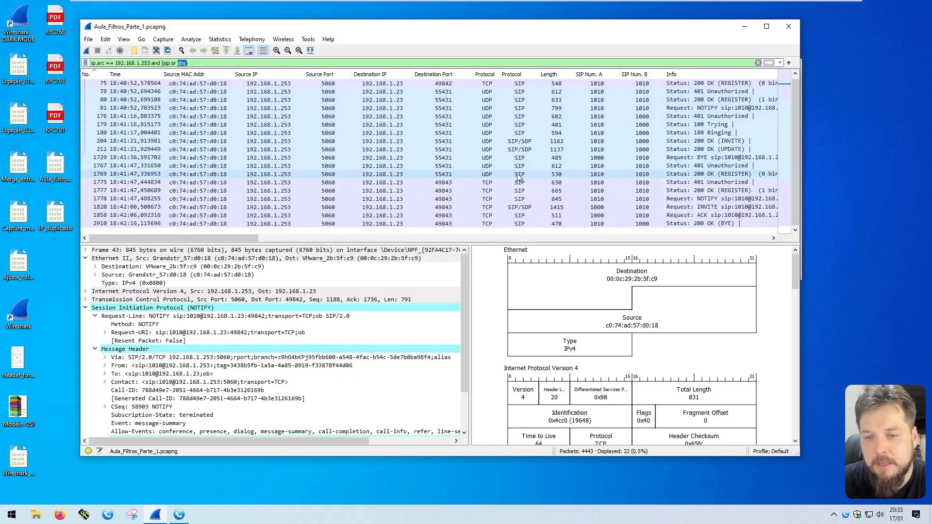
scroll(555, 115, "up", 2)
left_click(556, 231)
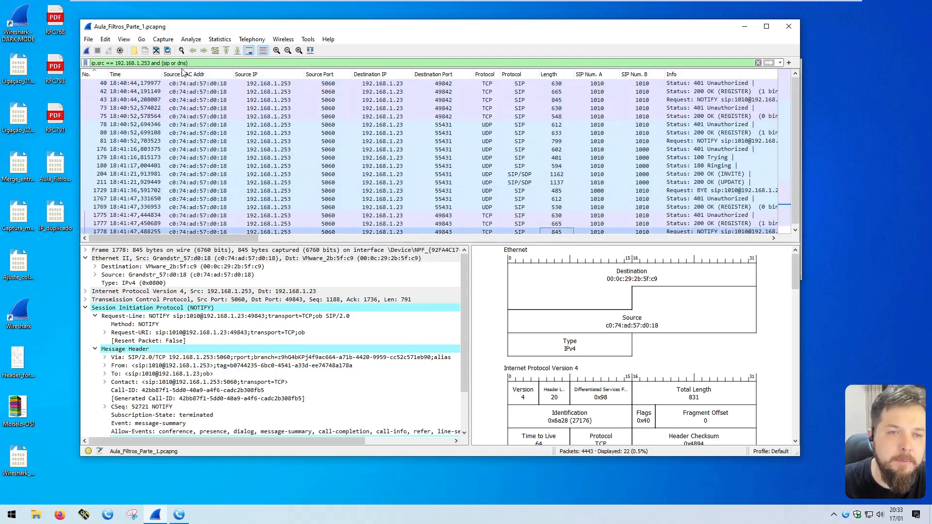
left_click_drag(171, 63, 187, 63)
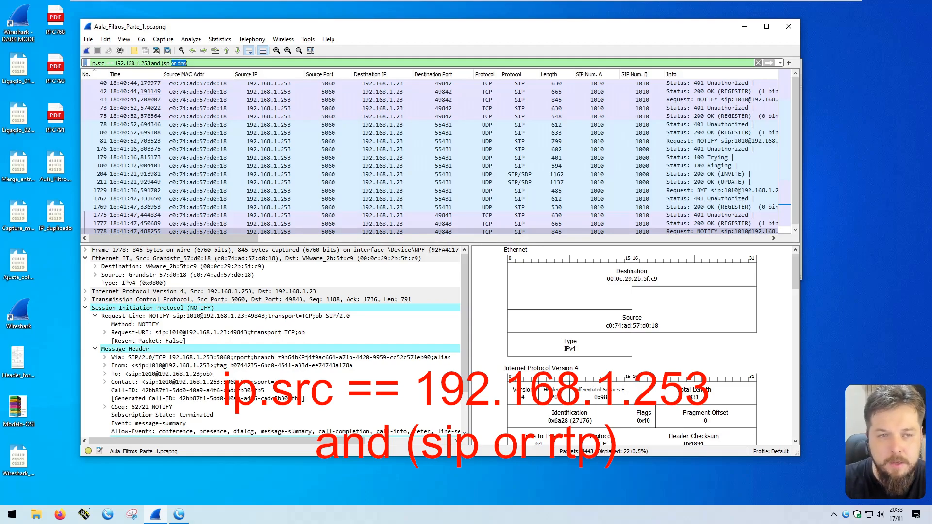
Step: Replace 'or dns' with 'or rtp', highlight each filter part, and apply it
type("or rtp")
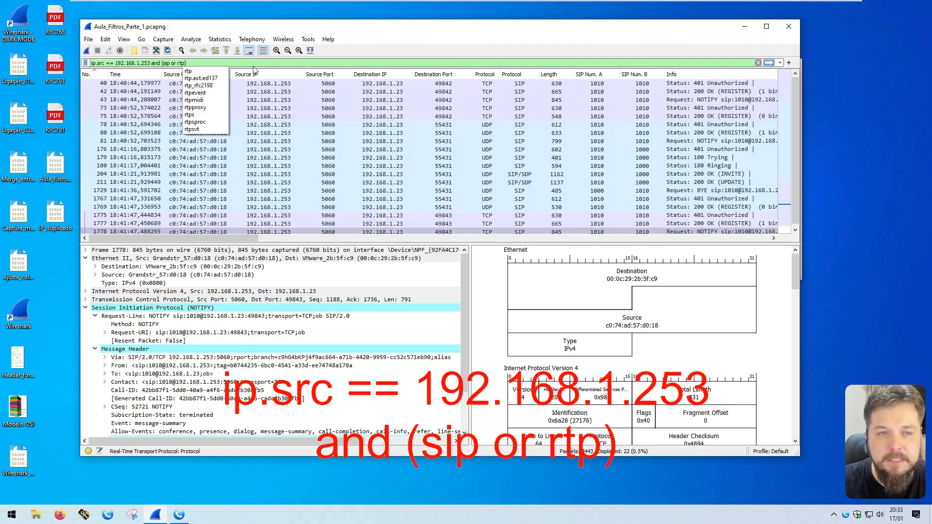
left_click(171, 63)
left_click_drag(163, 63, 185, 63)
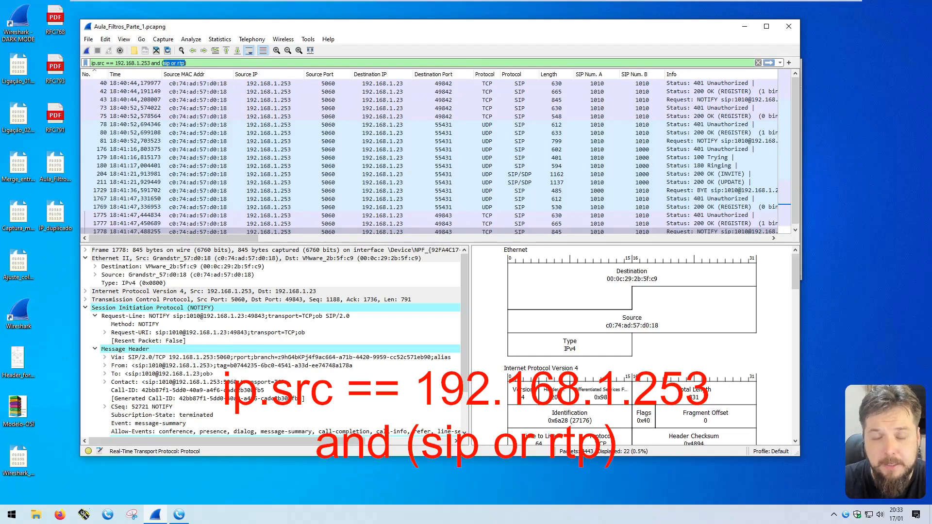
left_click(94, 63)
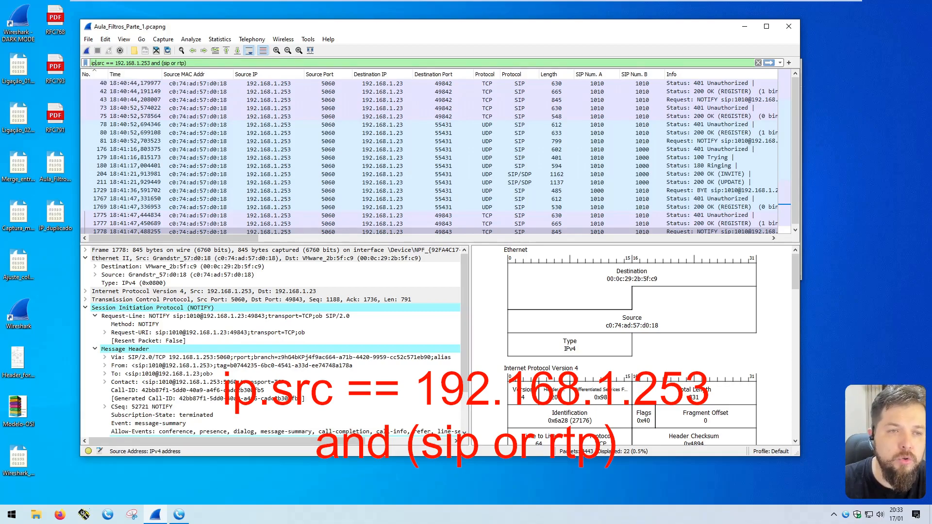
double_click(142, 63)
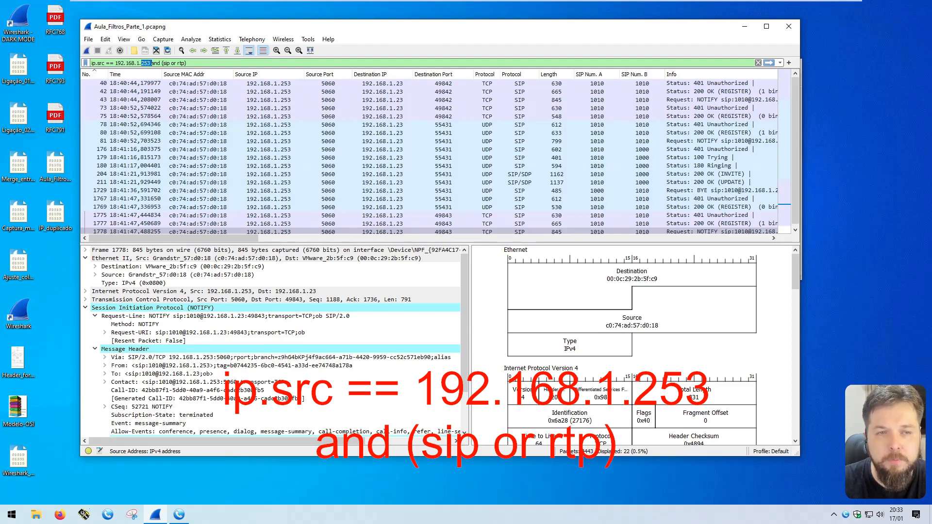
double_click(154, 63)
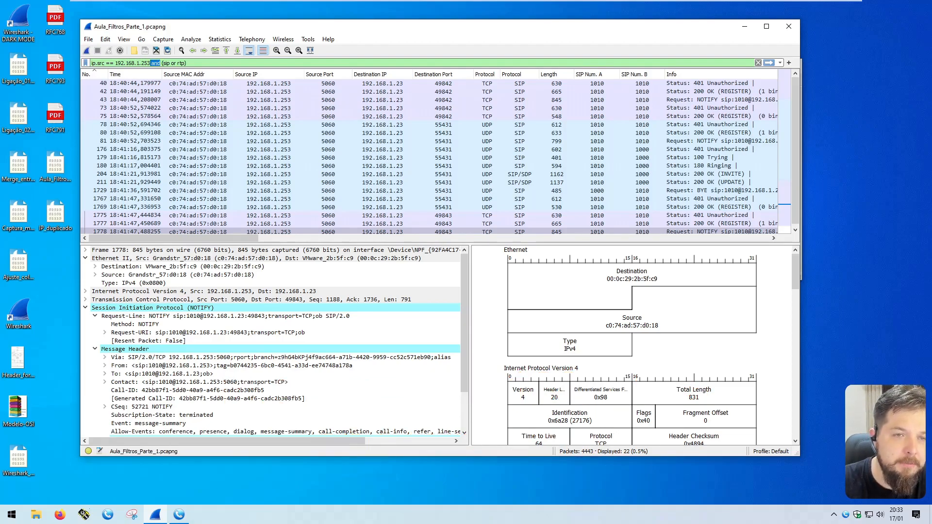
left_click_drag(150, 63, 92, 63)
left_click_drag(187, 63, 161, 63)
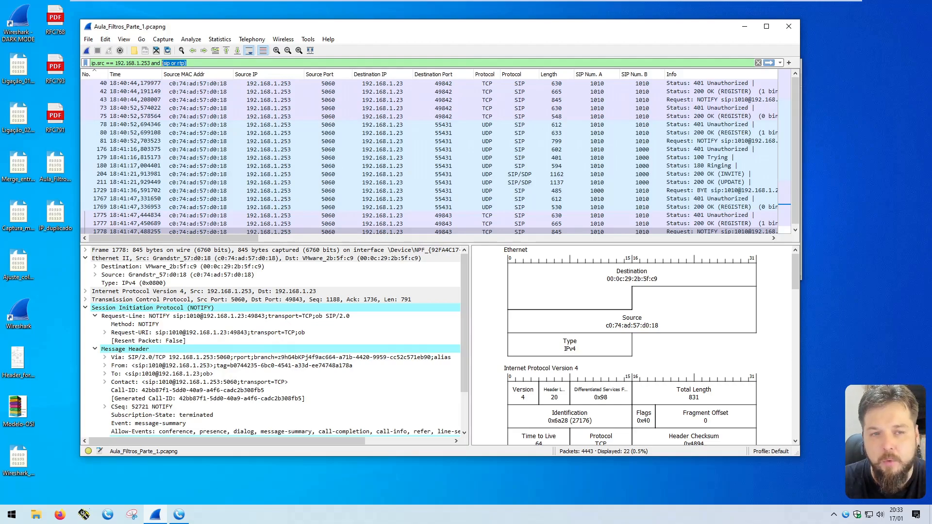
key("Return")
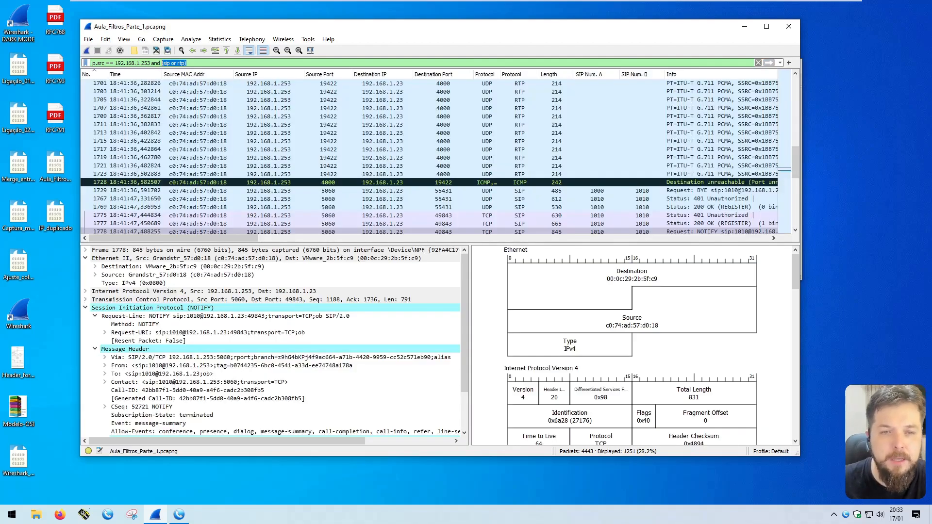
scroll(602, 168, "up", 20)
left_click(520, 109)
left_click(487, 140)
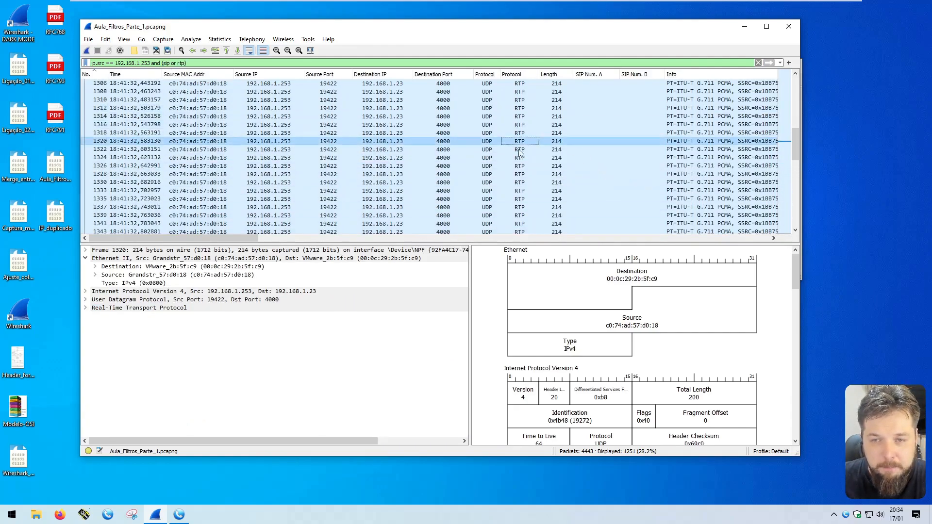
left_click(290, 141)
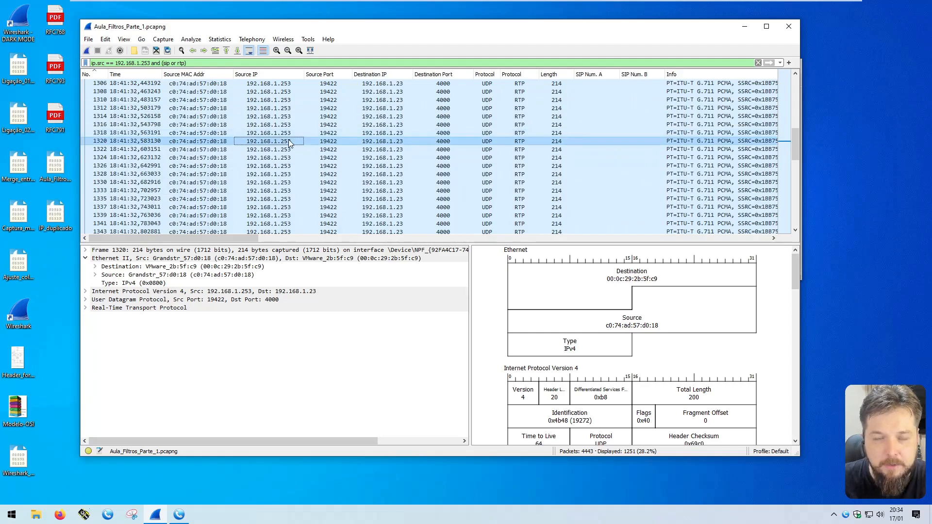
left_click_drag(794, 155, 790, 220)
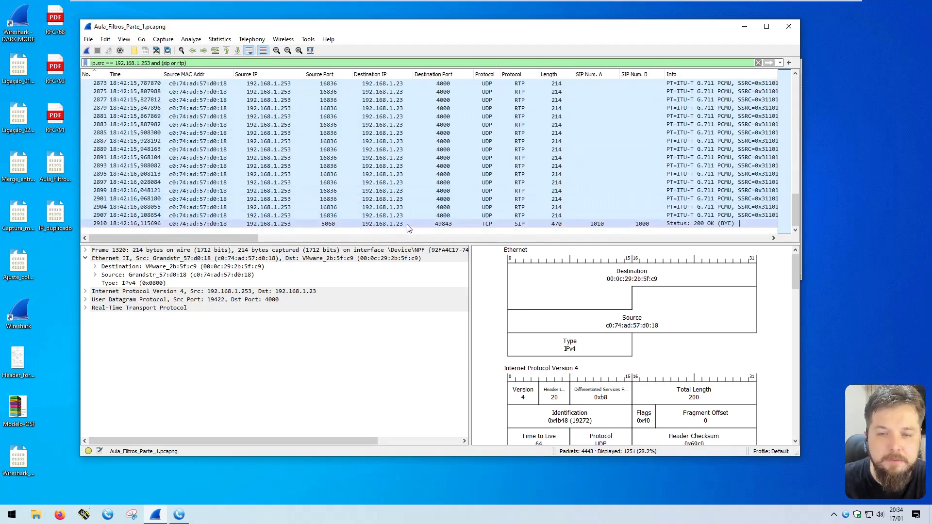
left_click(520, 223)
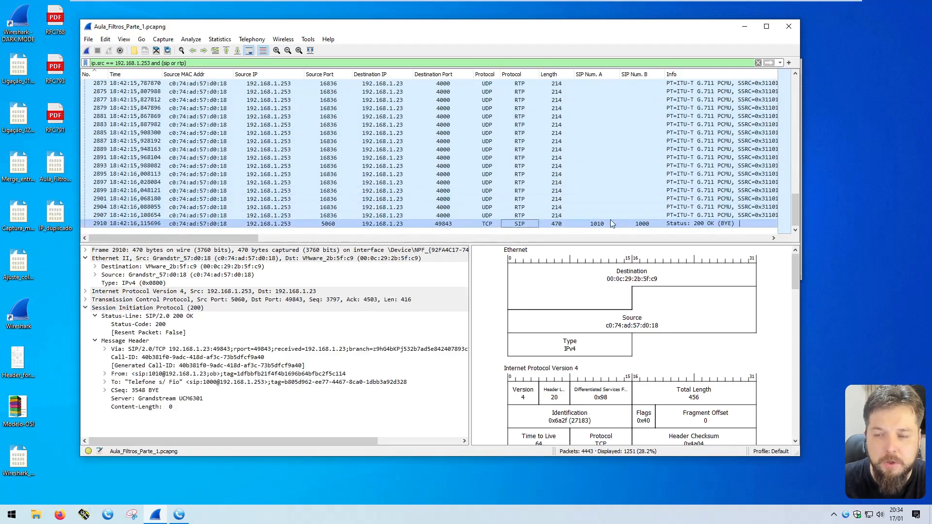
left_click_drag(794, 206, 791, 81)
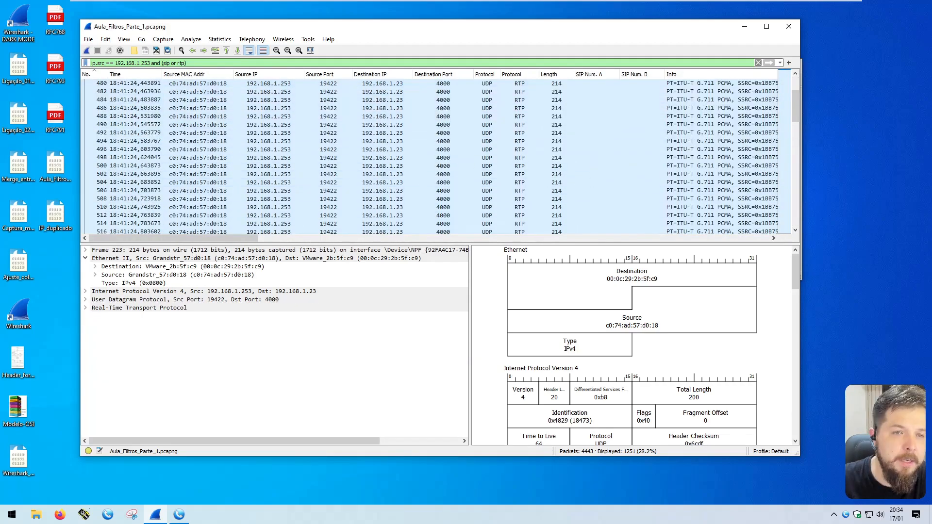
left_click_drag(186, 63, 163, 63)
left_click(187, 63)
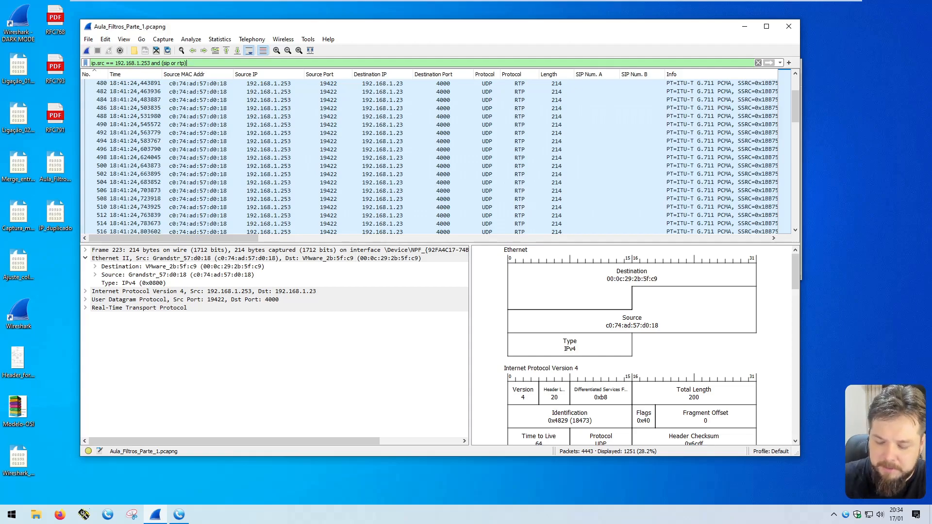
Step: Wrap the existing filter in parentheses and append 'and udp'
key("Home")
type("(")
key("End")
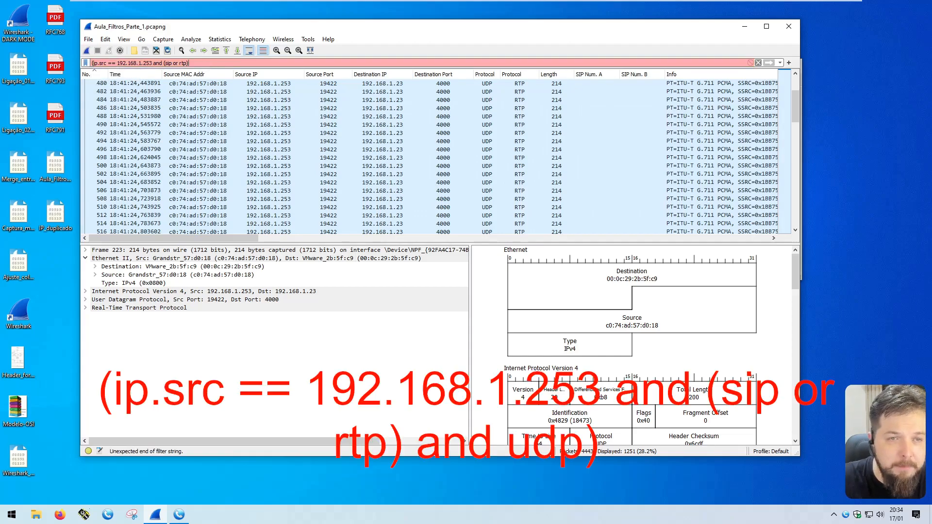
type(") and ")
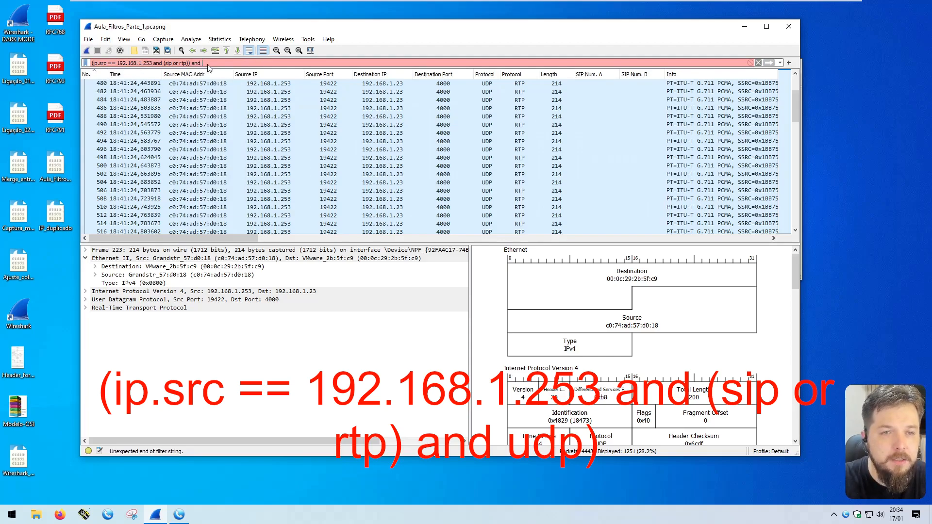
type("udp")
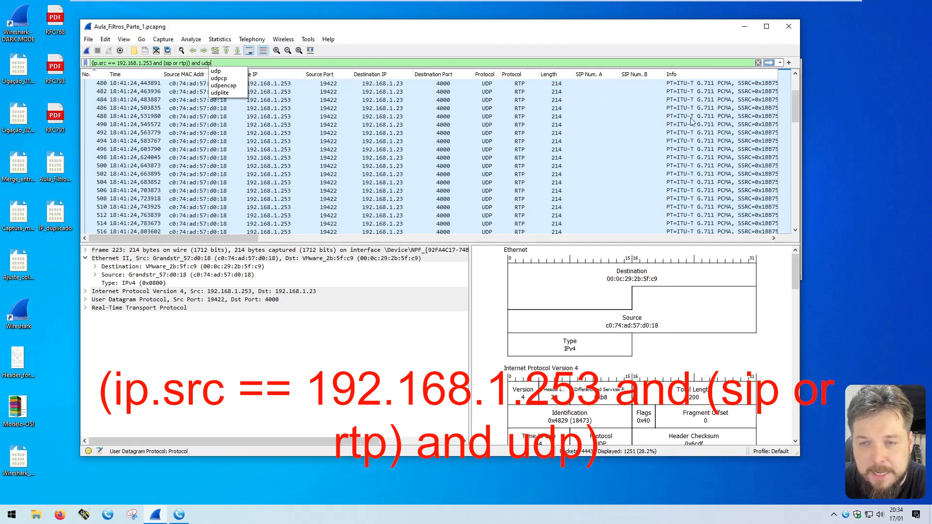
left_click(796, 97)
left_click_drag(796, 97, 798, 75)
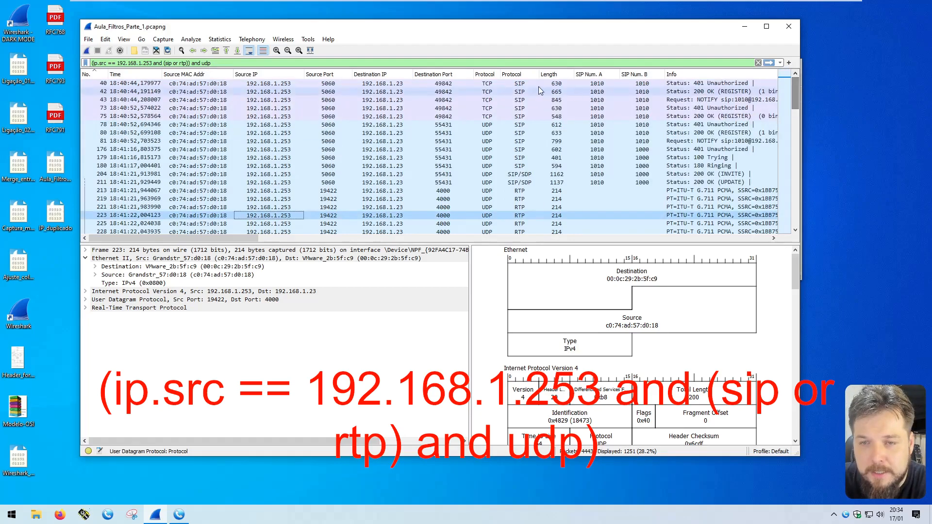
Step: Inspect SIP packets 78 and 179, apply the UDP-restricted filter, and inspect packet 176
left_click(315, 125)
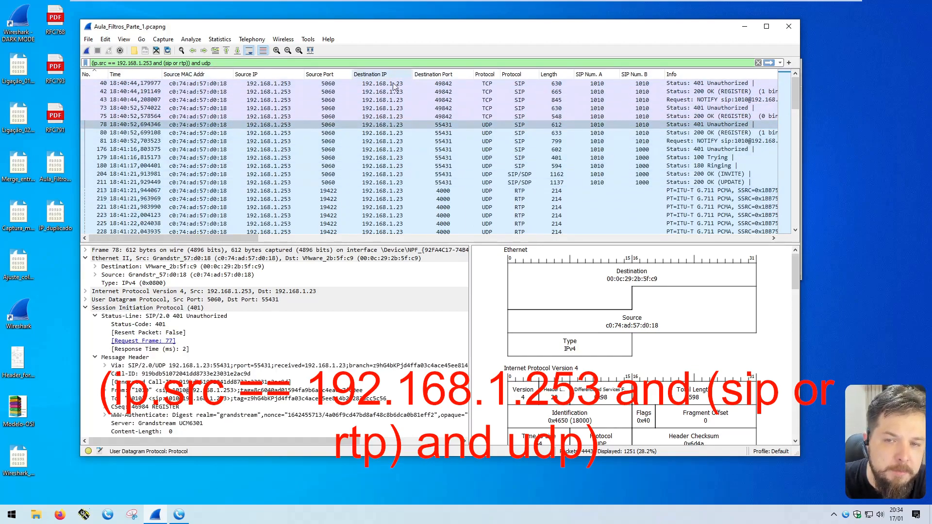
left_click(485, 157)
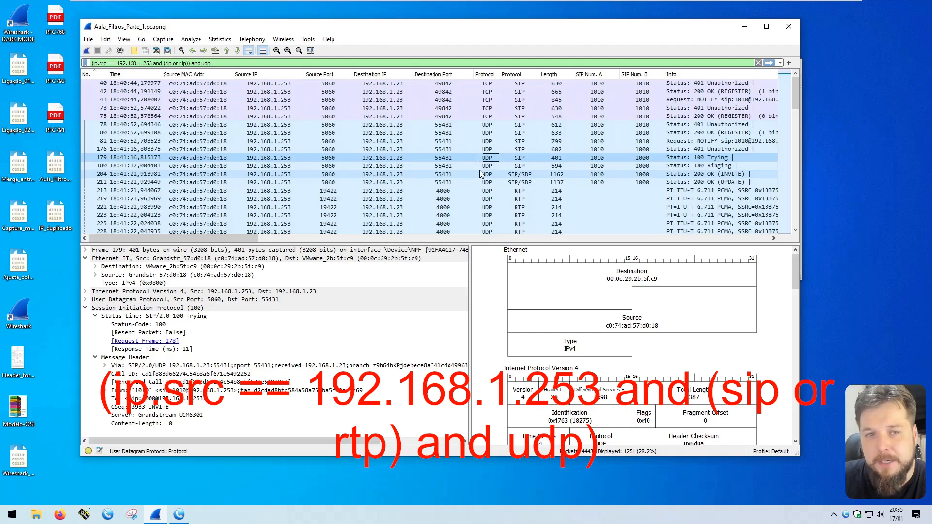
left_click(768, 63)
left_click(507, 108)
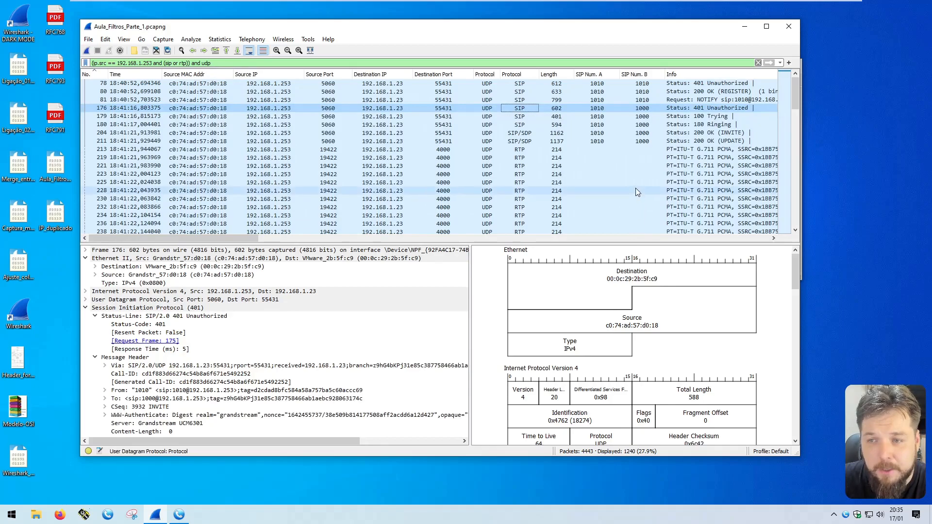
mouse_move(798, 94)
left_mouse_down()
mouse_move(789, 228)
mouse_move(795, 95)
left_mouse_up()
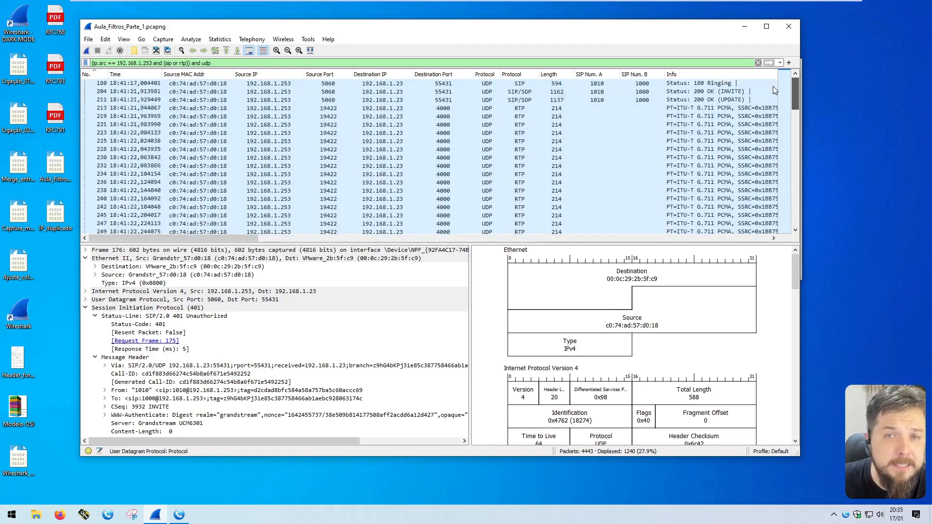
left_click(146, 116)
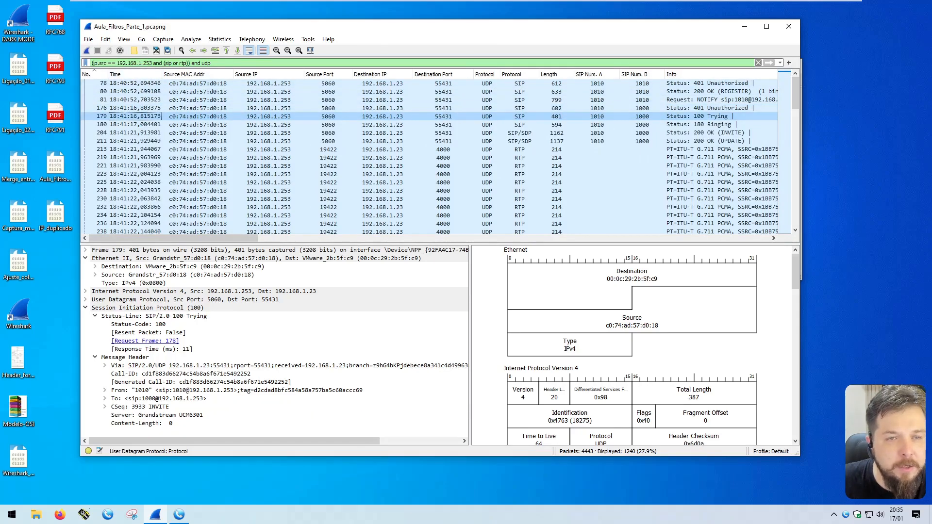
left_click_drag(163, 63, 188, 63)
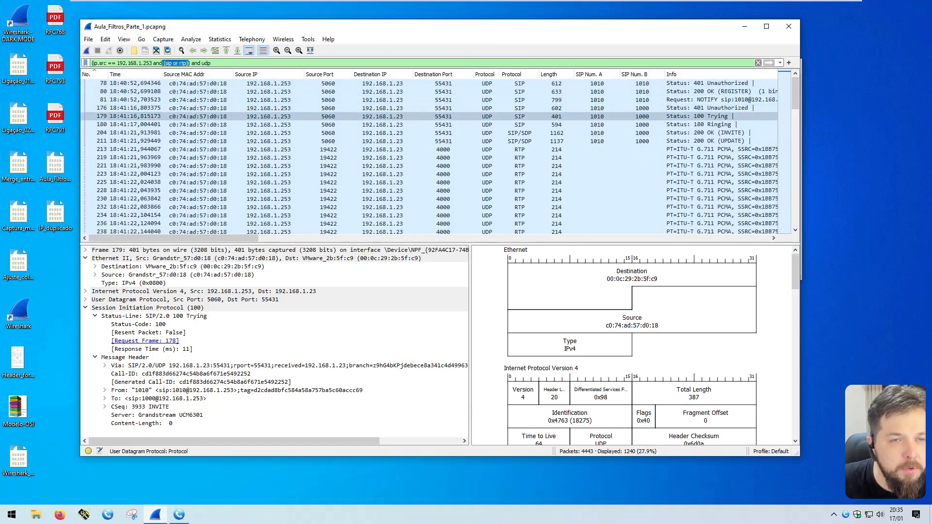
mouse_move(92, 63)
left_mouse_down()
mouse_move(176, 63)
mouse_move(92, 63)
left_mouse_up()
left_click_drag(191, 63, 212, 63)
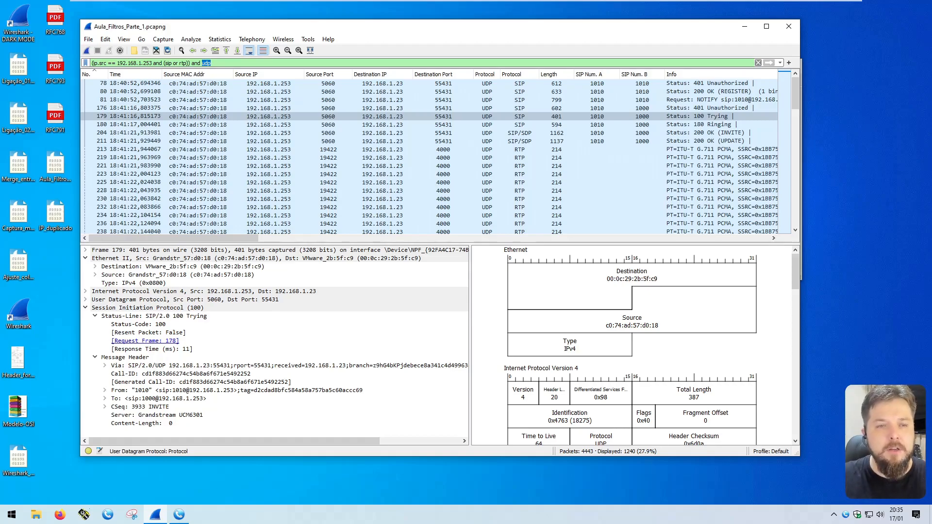
left_click_drag(153, 63, 92, 63)
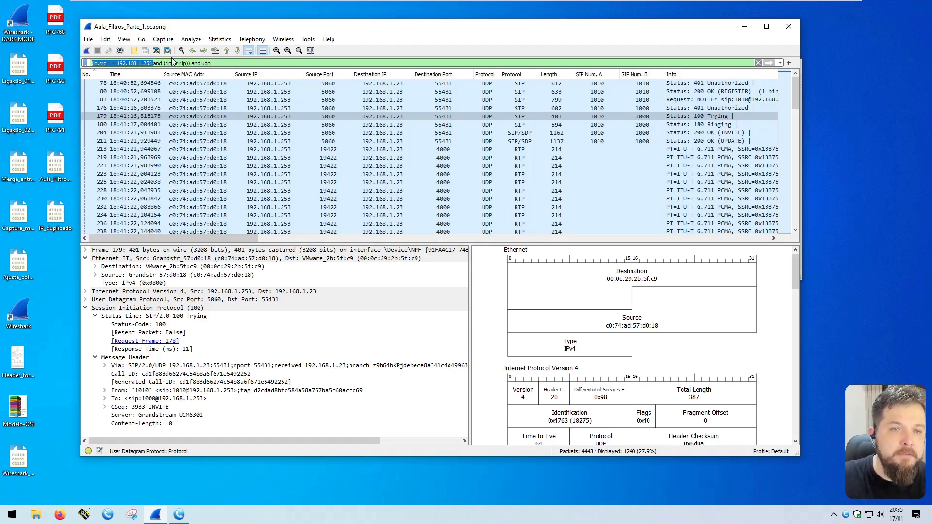
double_click(206, 64)
left_click_drag(162, 63, 191, 63)
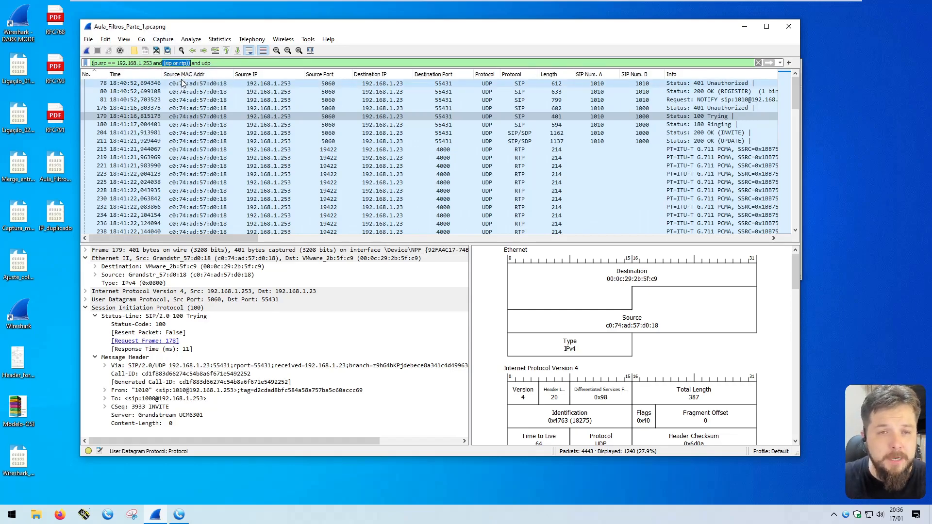
double_click(196, 63)
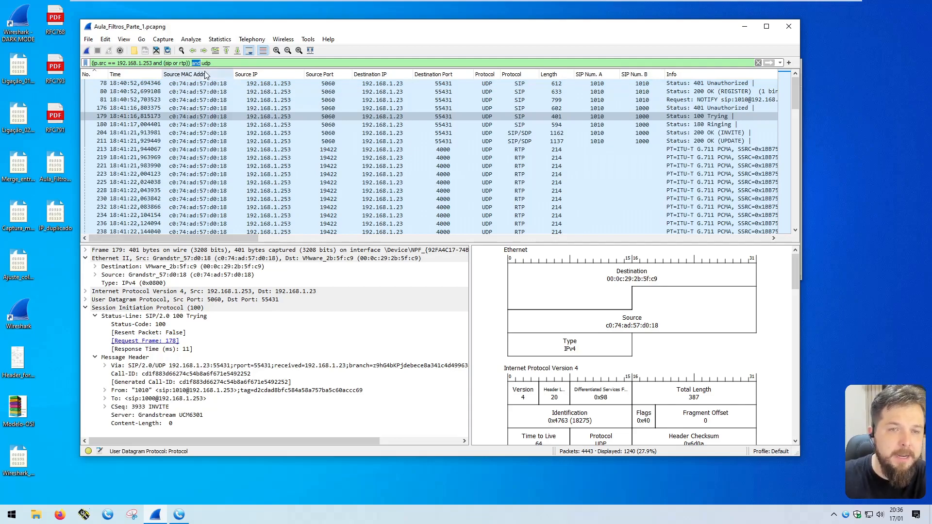
double_click(176, 63)
left_click_drag(92, 63, 216, 55)
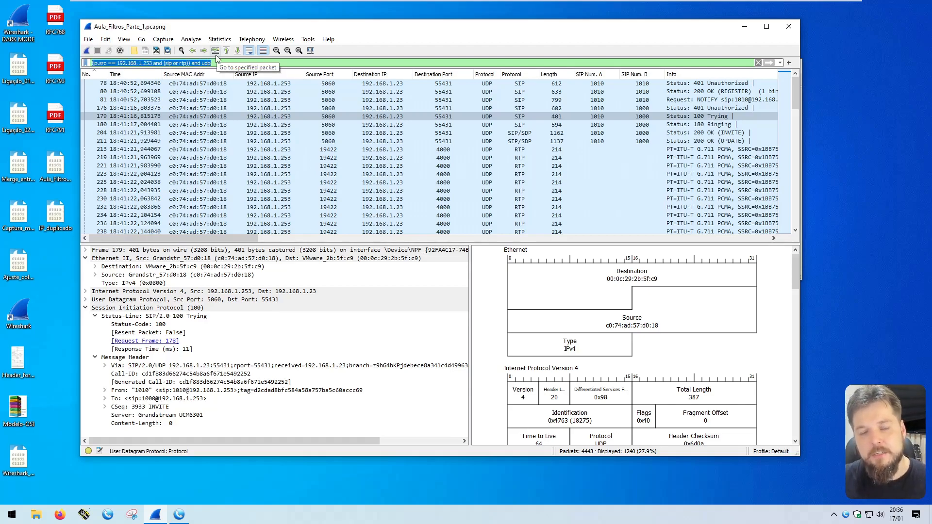